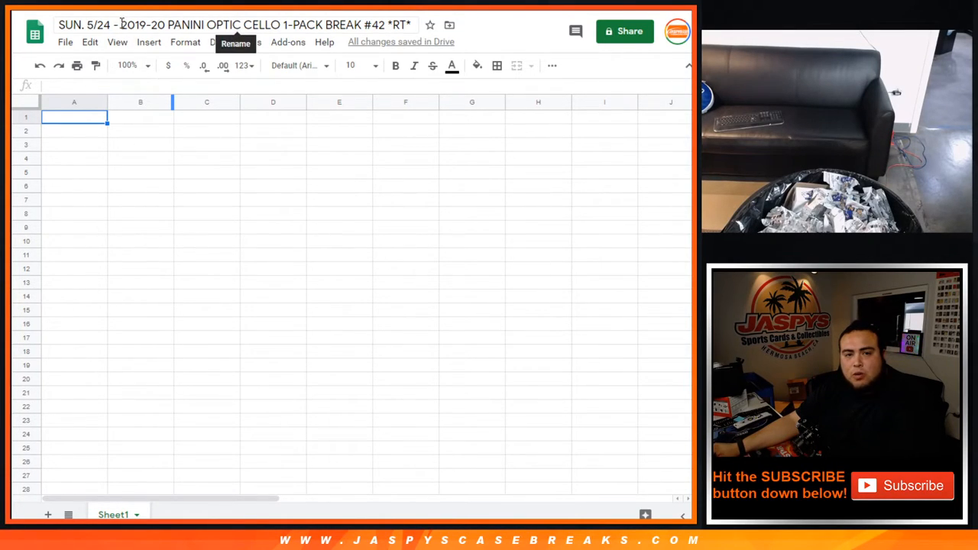
# Highlight the Optic Cello 1-Pack Break name in the sheet title before switching to the store page.
pyautogui.moveTo(120, 24); pyautogui.dragTo(286, 29)
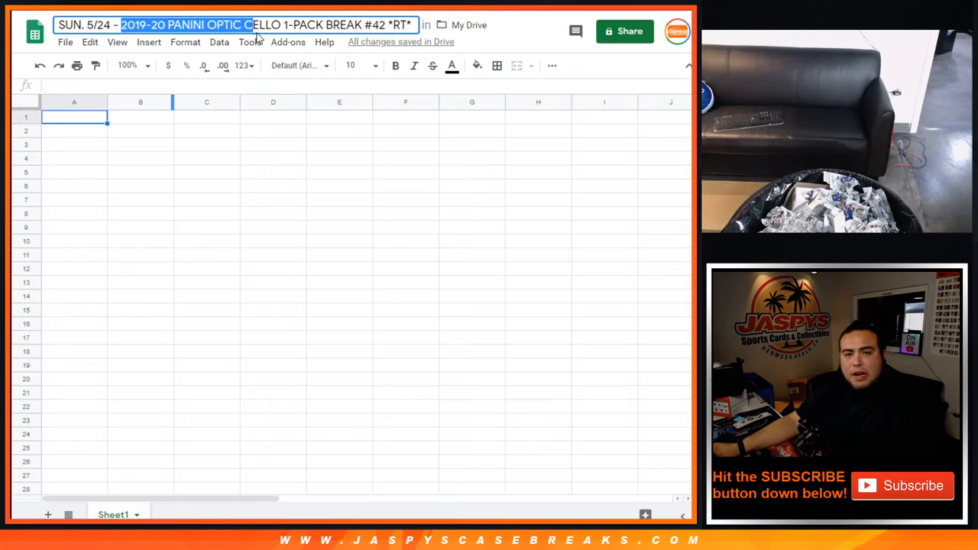
pyautogui.moveTo(286, 29); pyautogui.dragTo(365, 28)
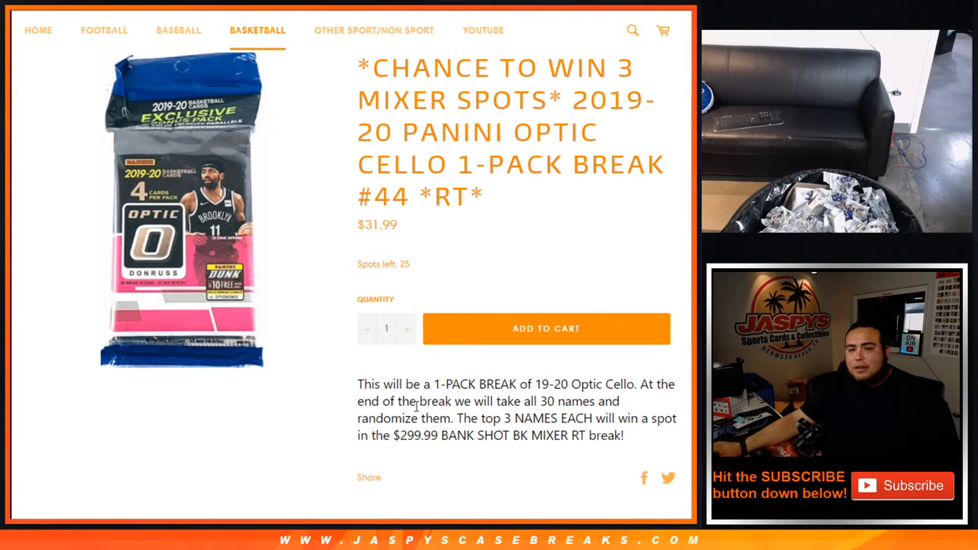
pyautogui.scroll(-3, 464, 241)
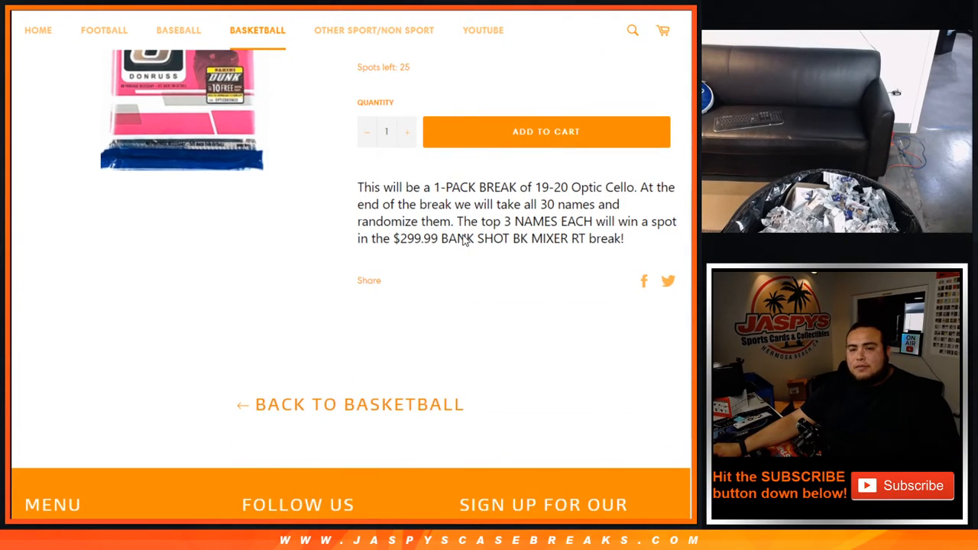
pyautogui.moveTo(676, 188); pyautogui.dragTo(622, 191)
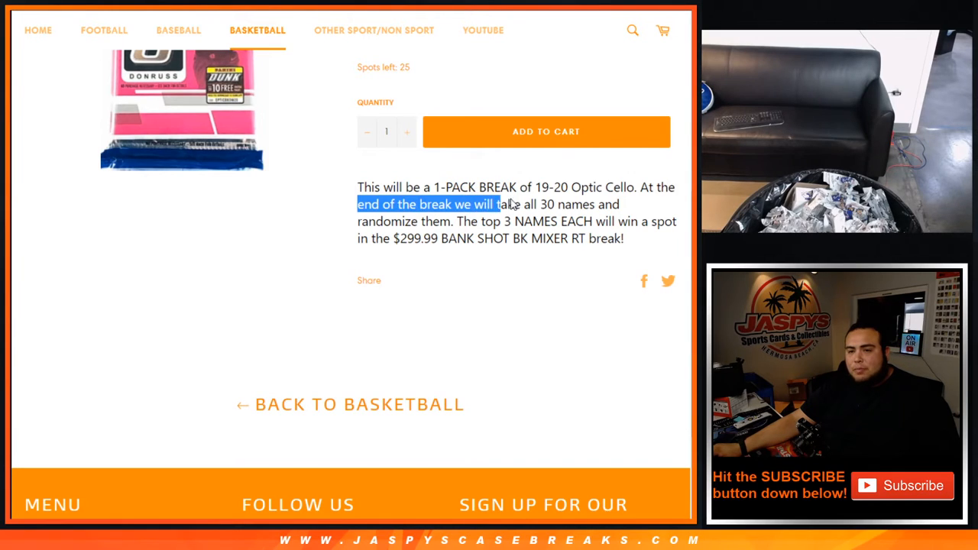
pyautogui.click(627, 189)
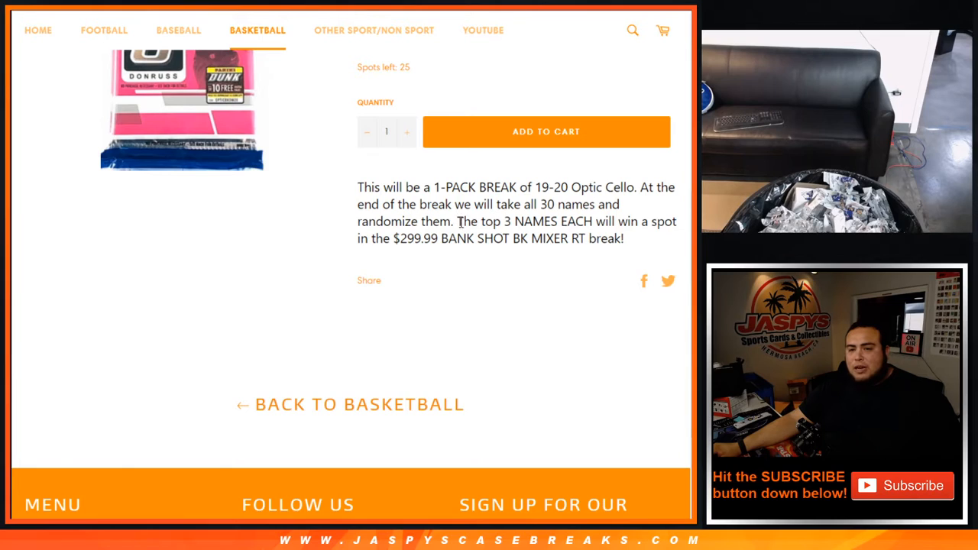
pyautogui.moveTo(459, 221); pyautogui.dragTo(661, 244)
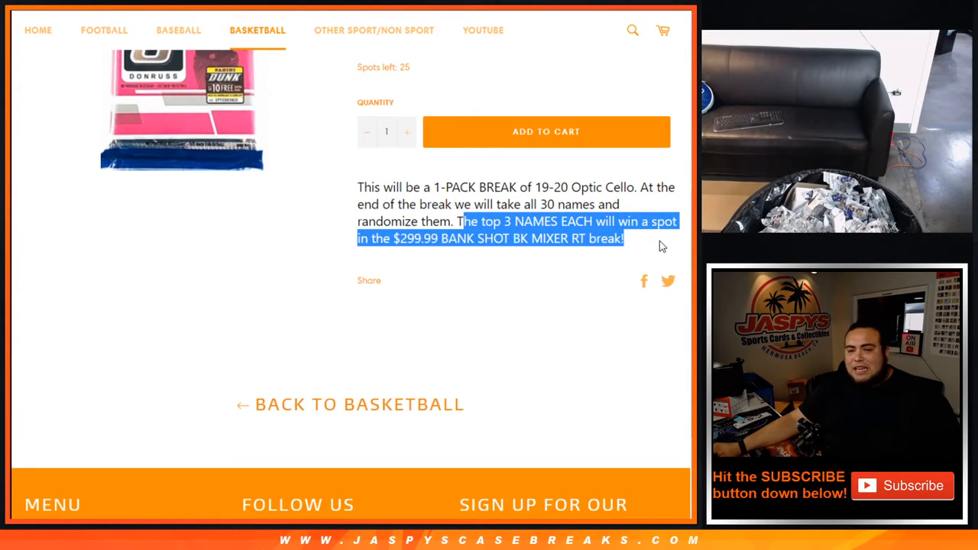
pyautogui.click(490, 302)
pyautogui.scroll(5, 490, 302)
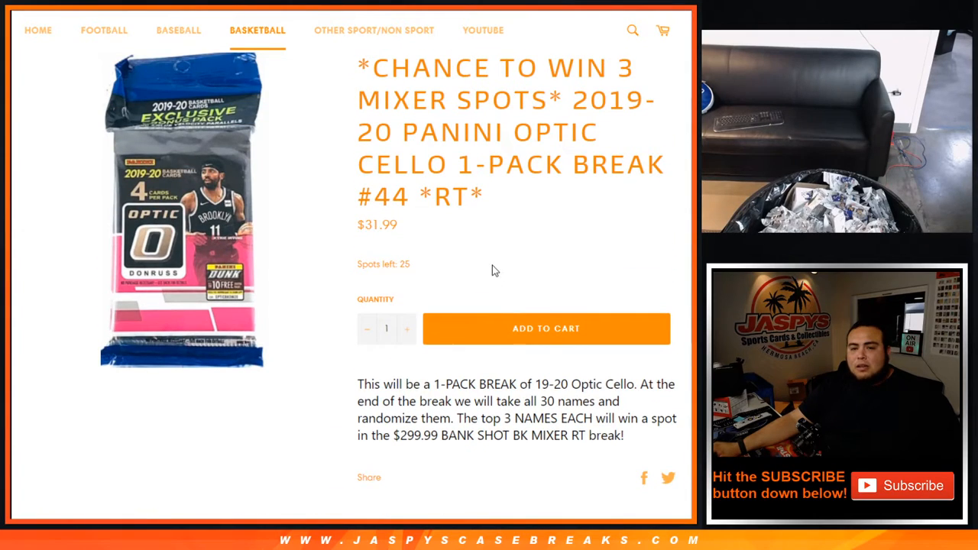
pyautogui.moveTo(353, 224); pyautogui.dragTo(428, 224)
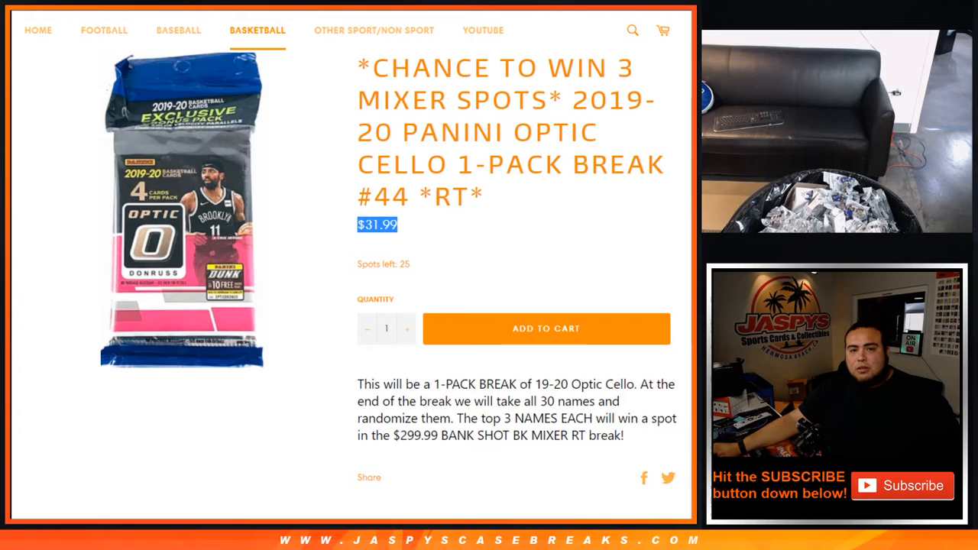
# Roll the two dice on RANDOM.ORG and move to the list randomizer holding the 30 names.
pyautogui.hotkey('ctrl', 'Tab')
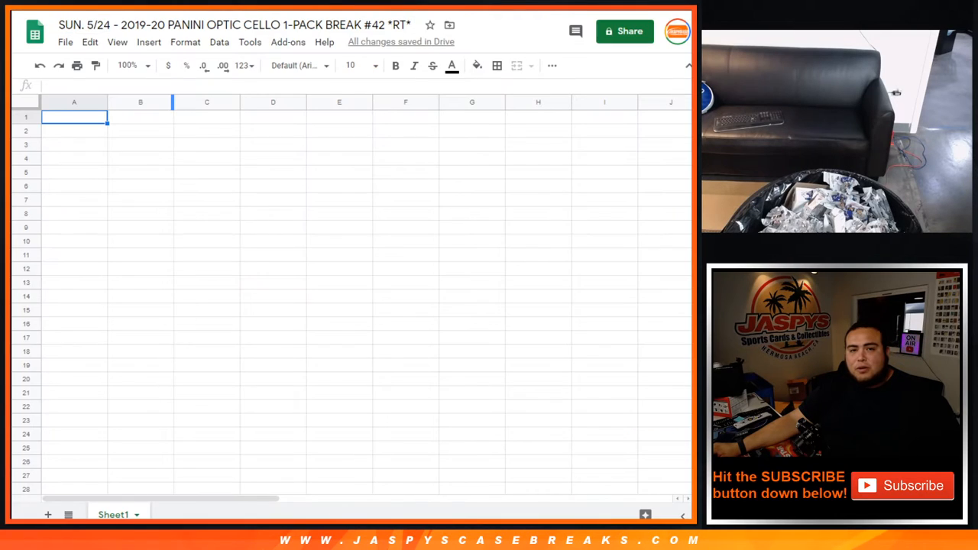
pyautogui.hotkey('alt', 'Tab')
pyautogui.click(52, 250)
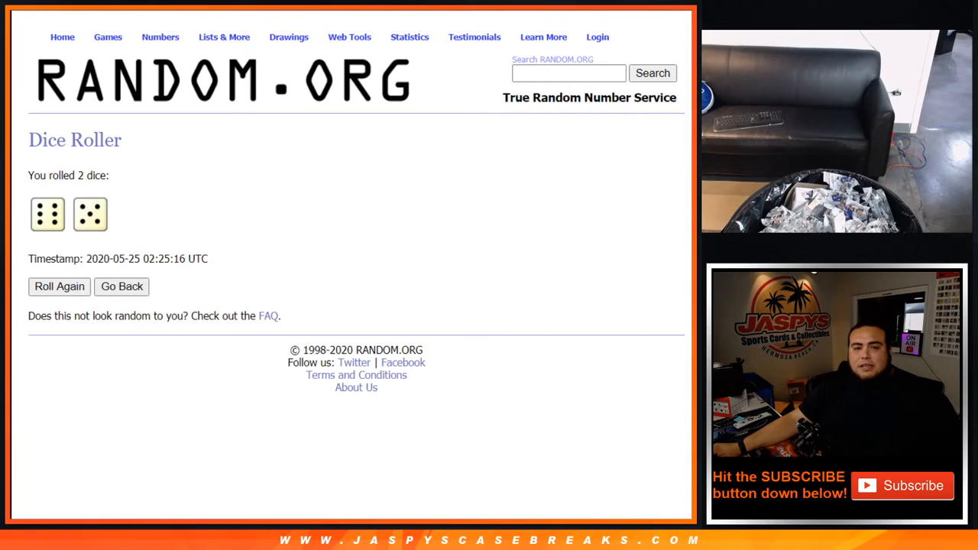
pyautogui.hotkey('ctrl', 'Tab')
pyautogui.scroll(-5, 479, 247)
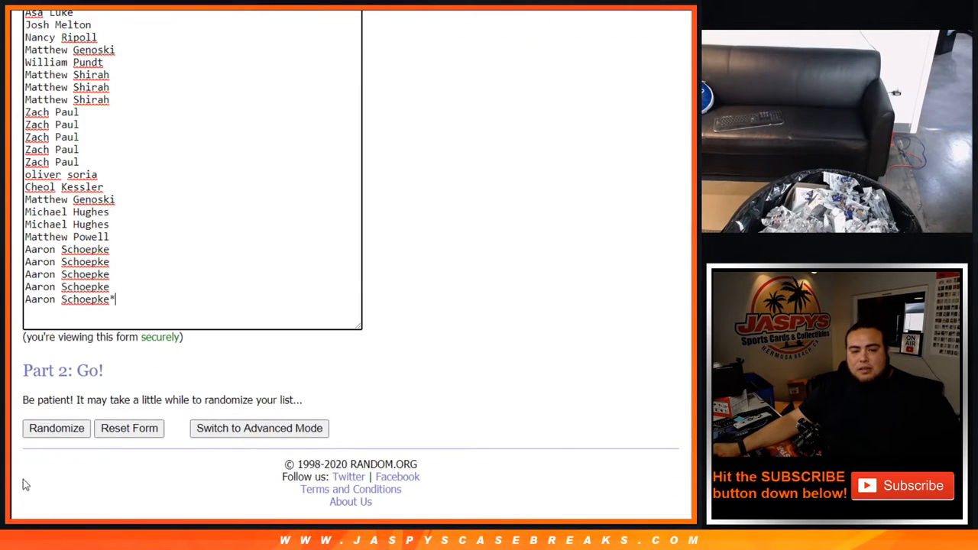
# Randomize the 30-name list eleven times and highlight the '11 times' count.
pyautogui.click(56, 428)
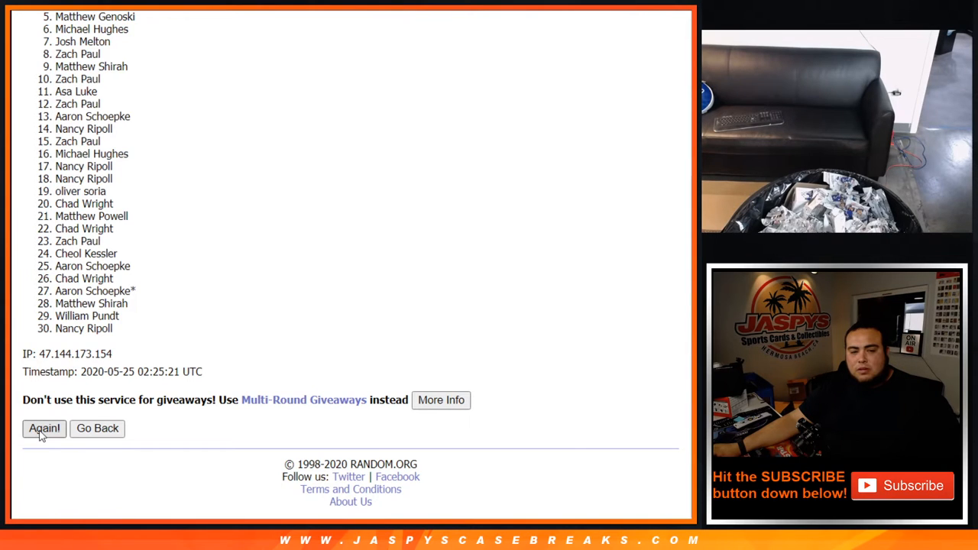
pyautogui.click(44, 427)
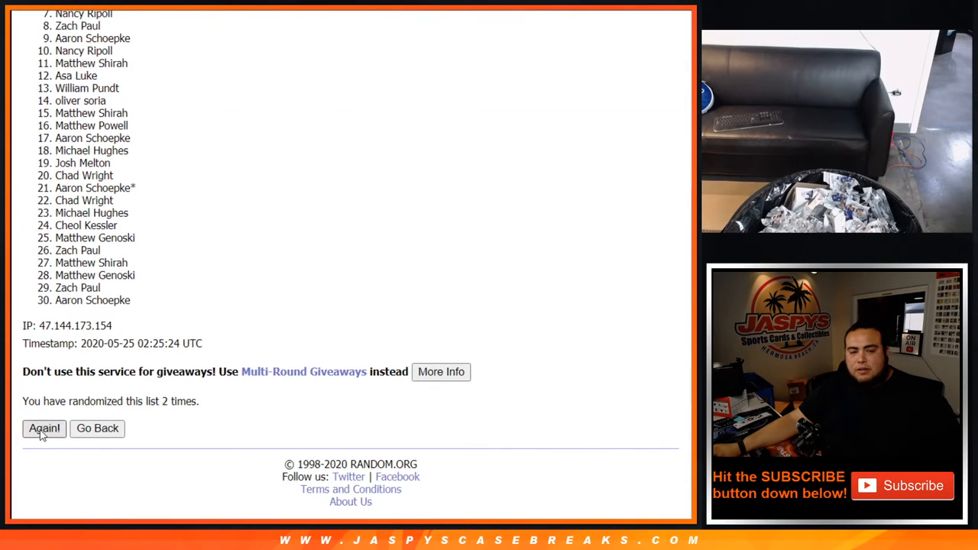
pyautogui.click(44, 428)
pyautogui.click(43, 428)
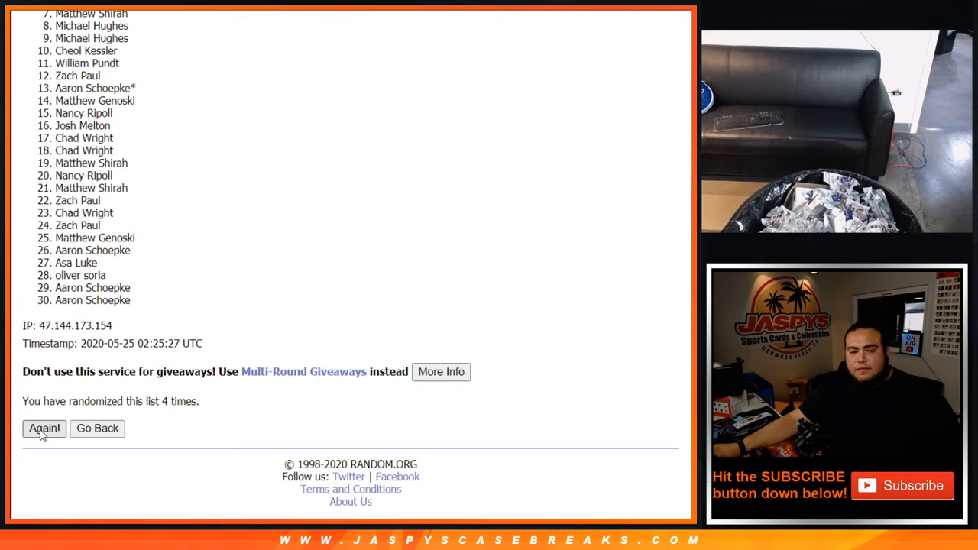
pyautogui.click(44, 428)
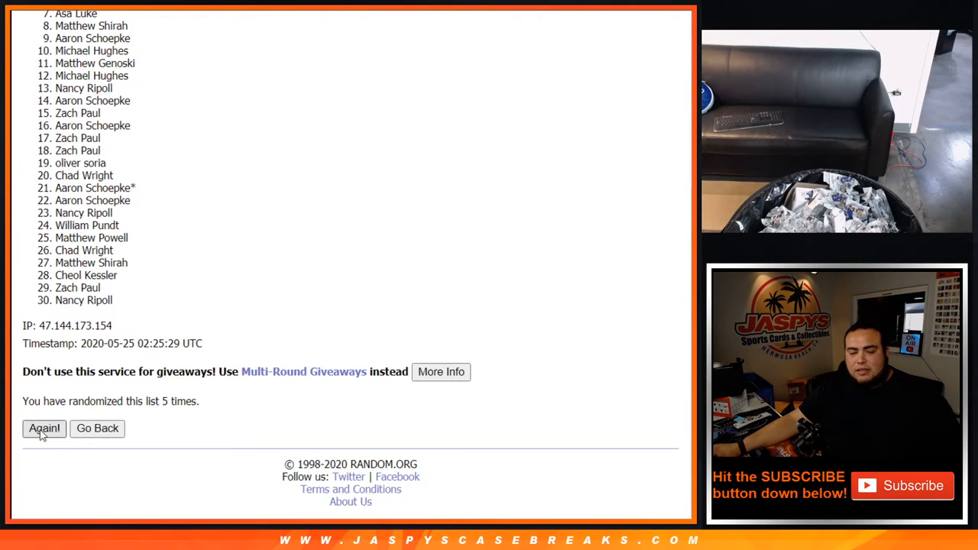
pyautogui.click(43, 428)
pyautogui.click(44, 428)
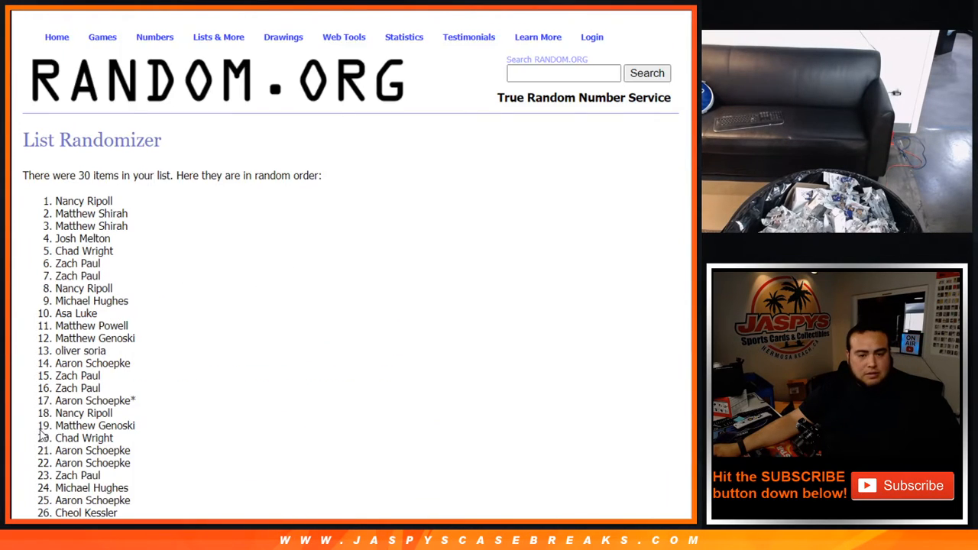
pyautogui.click(43, 428)
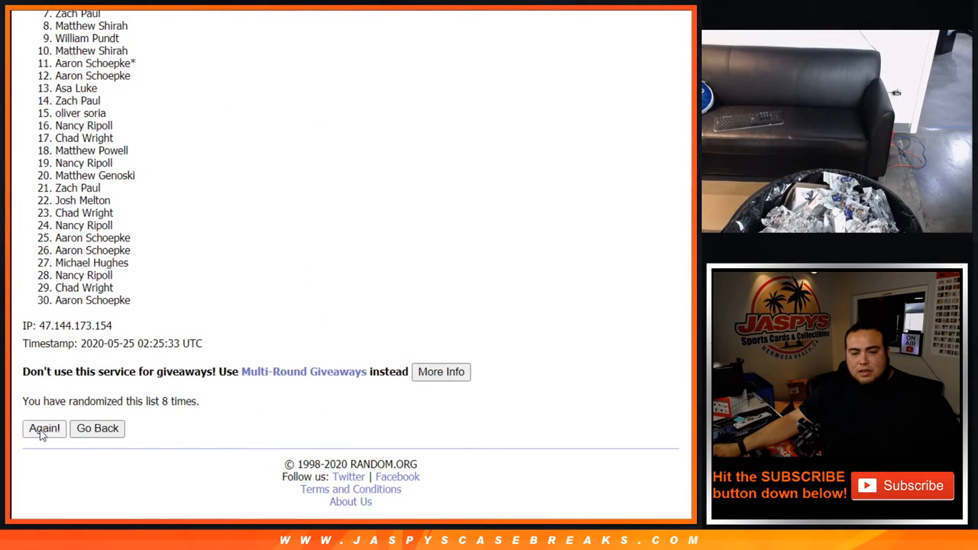
pyautogui.click(44, 428)
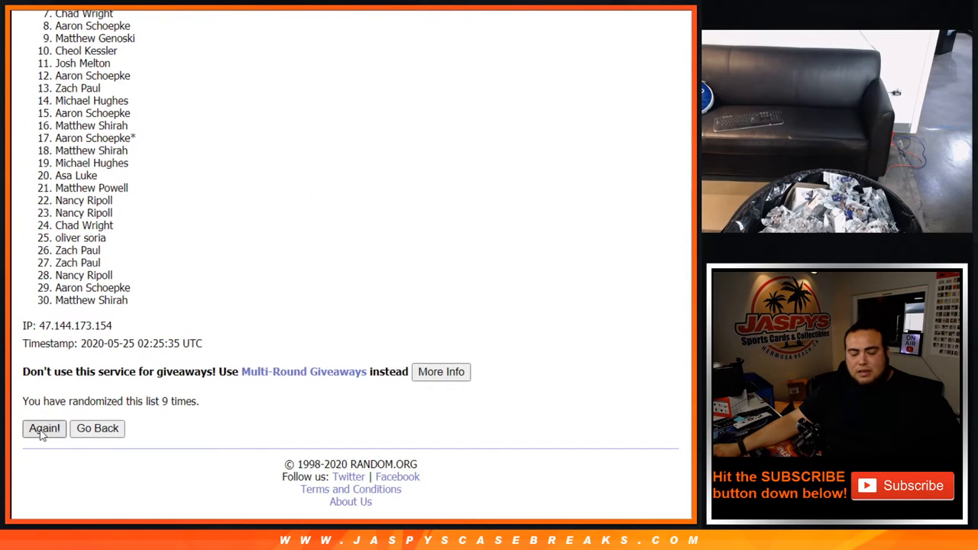
pyautogui.click(43, 428)
pyautogui.click(43, 431)
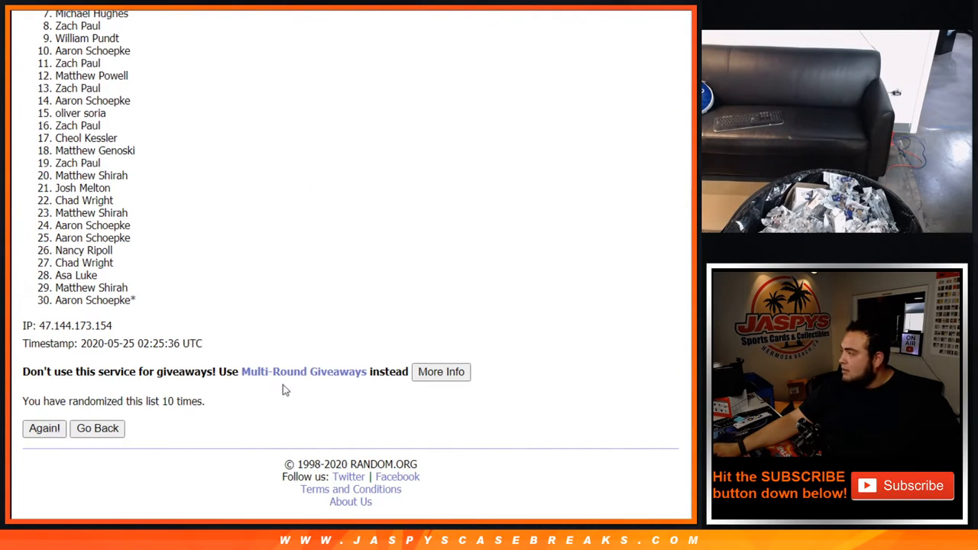
pyautogui.doubleClick(162, 403)
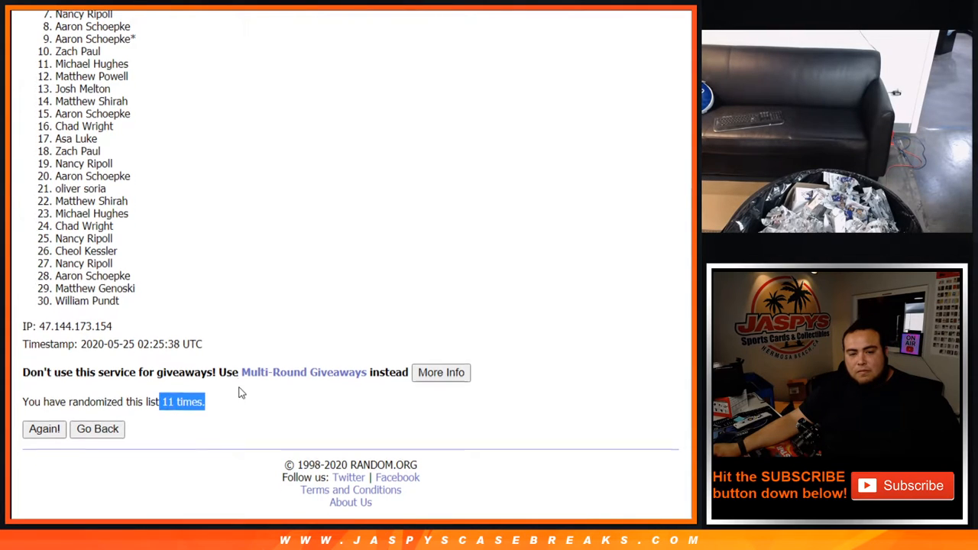
pyautogui.scroll(10, 162, 305)
pyautogui.moveTo(55, 200); pyautogui.dragTo(152, 297)
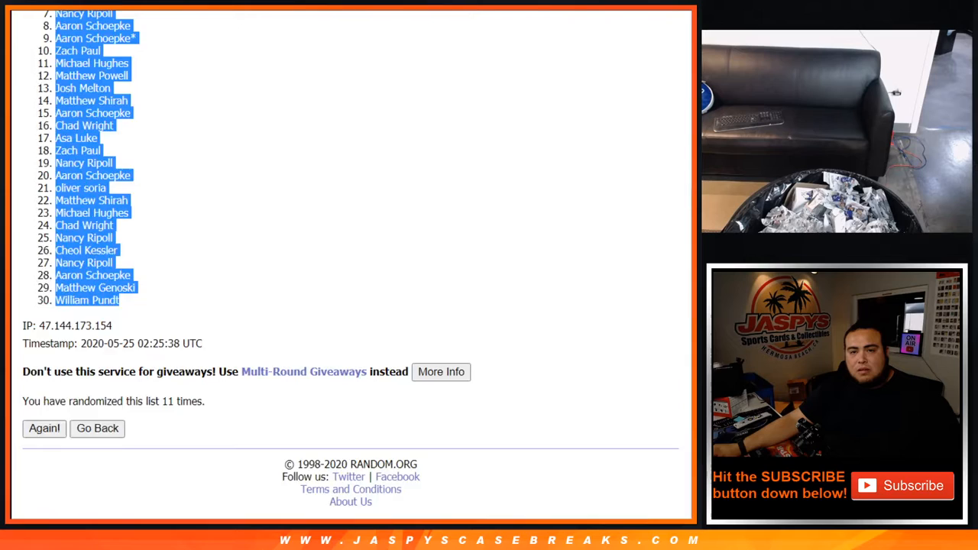
# Copy the shuffled names and paste them into column A of the break sheet.
pyautogui.hotkey('ctrl', 'c')
pyautogui.hotkey('ctrl', 'Tab')
pyautogui.hotkey('ctrl', 'v')
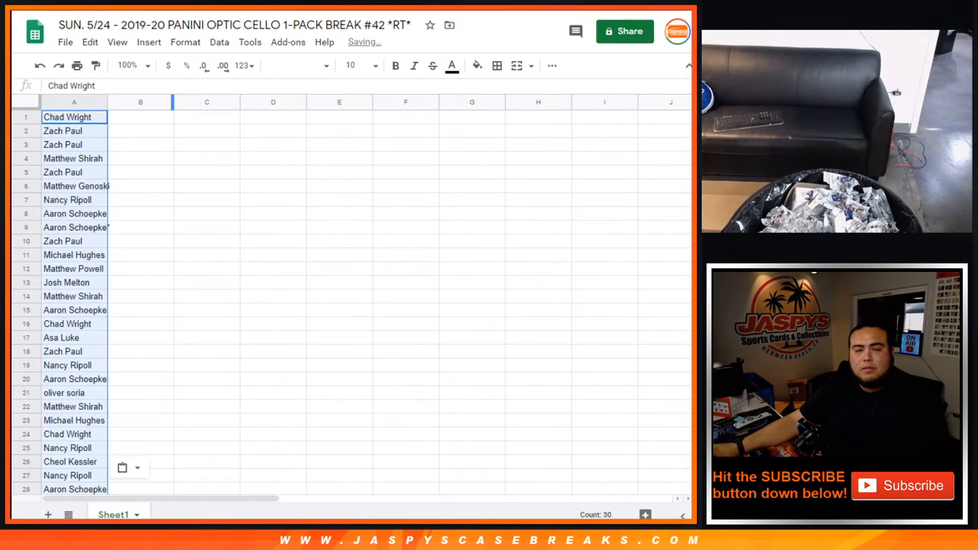
pyautogui.hotkey('ctrl', 'Tab')
pyautogui.hotkey('ctrl', 'Tab')
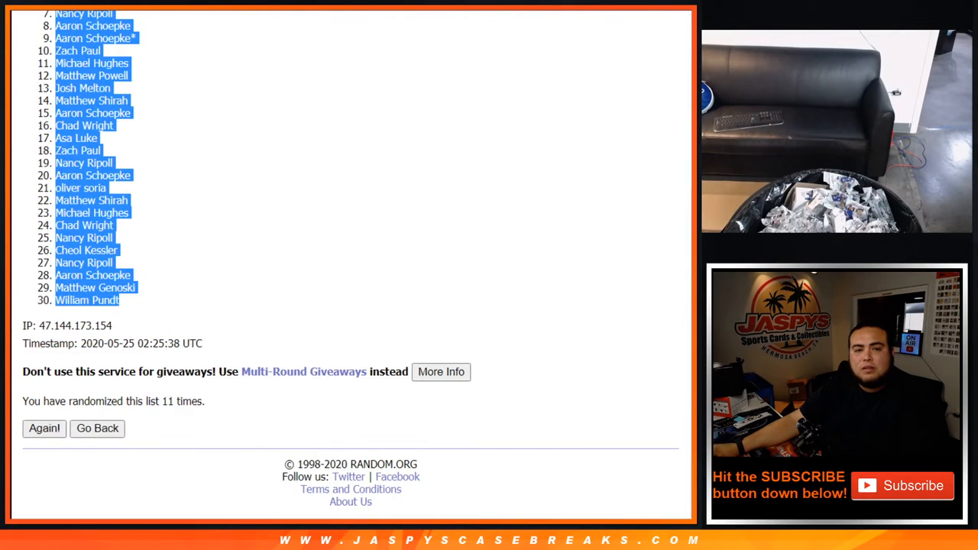
pyautogui.hotkey('ctrl', 'Tab')
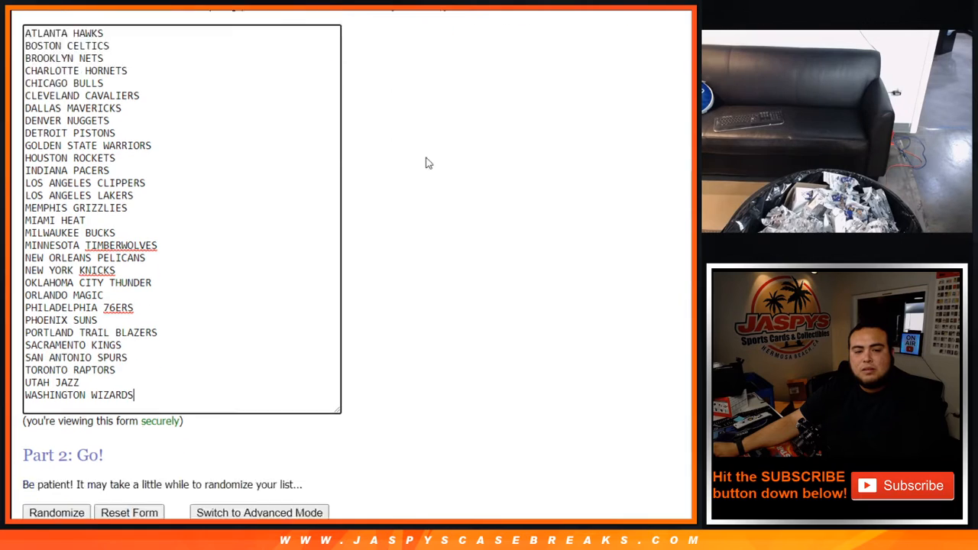
pyautogui.scroll(-5, 341, 170)
# Randomize the NBA team list repeatedly until it has been shuffled 11 times.
pyautogui.click(56, 428)
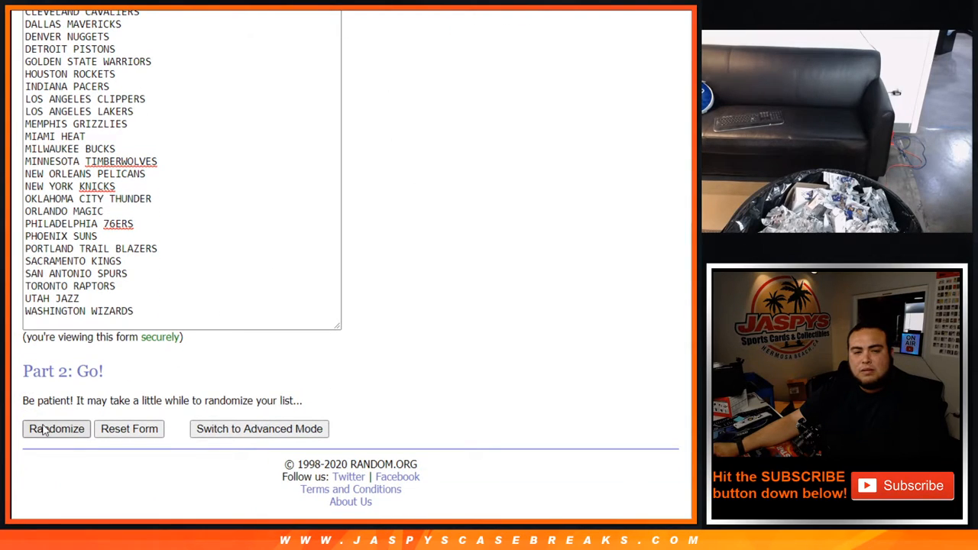
pyautogui.click(44, 429)
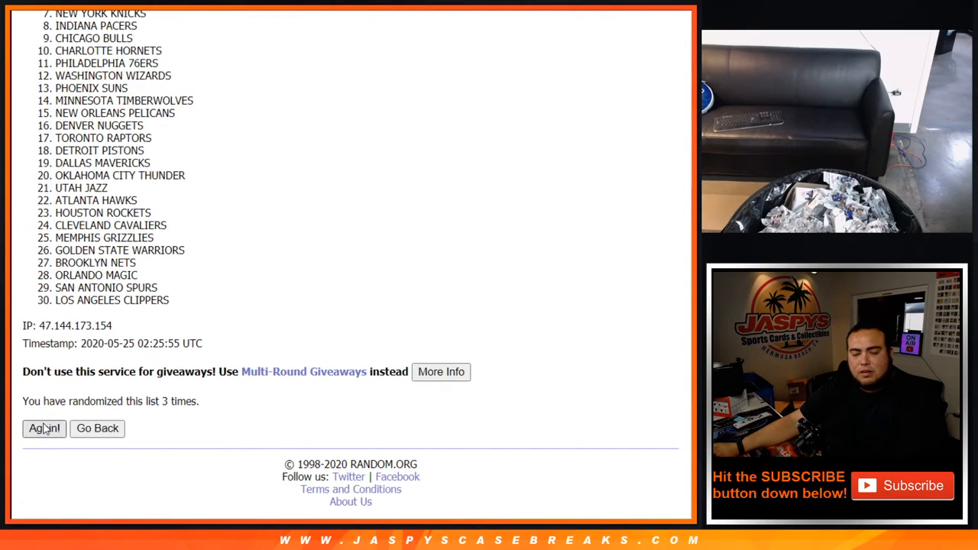
pyautogui.click(44, 428)
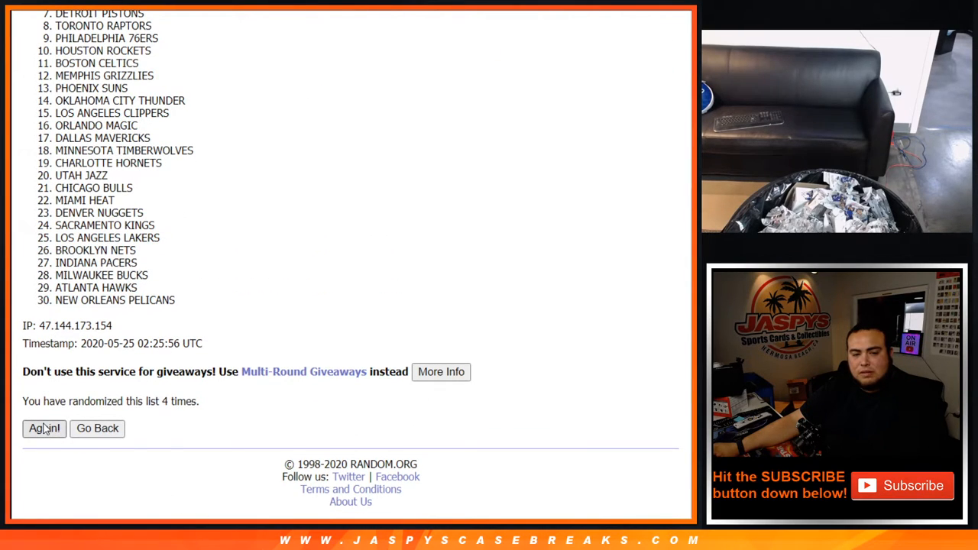
pyautogui.click(44, 429)
pyautogui.click(45, 428)
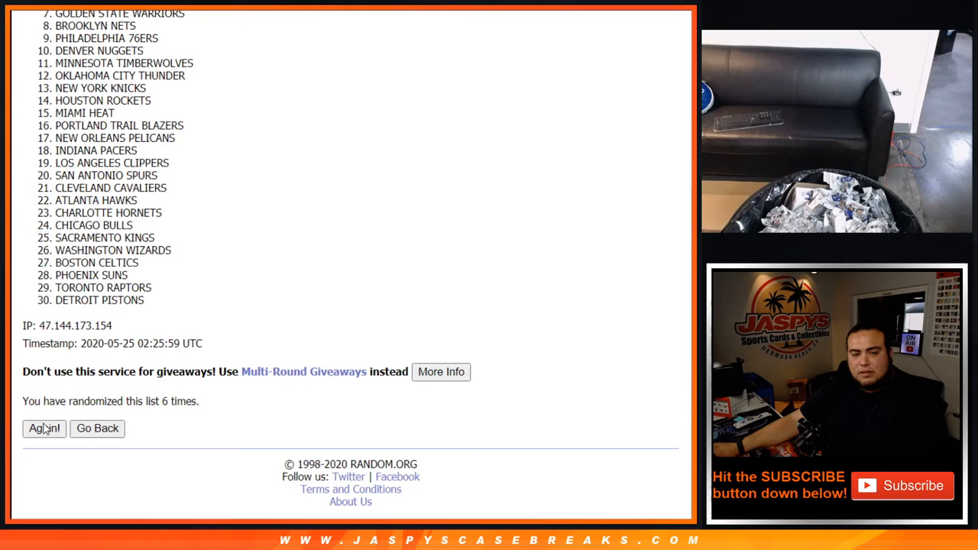
pyautogui.click(44, 429)
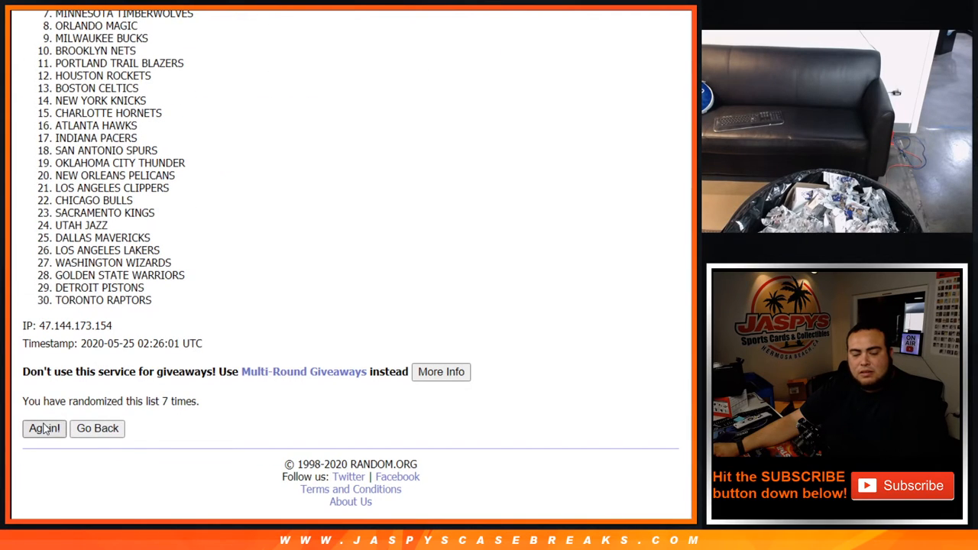
pyautogui.click(44, 429)
pyautogui.click(44, 429)
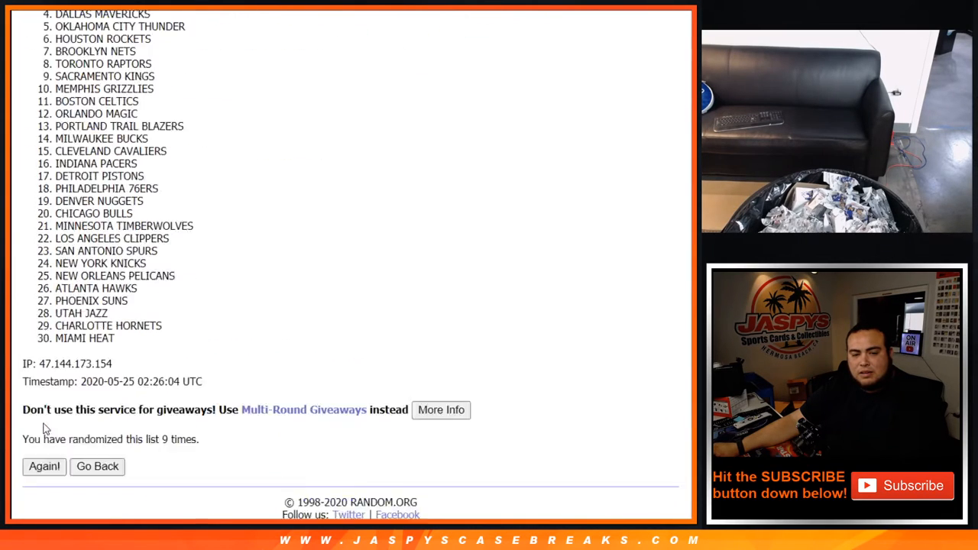
pyautogui.click(45, 429)
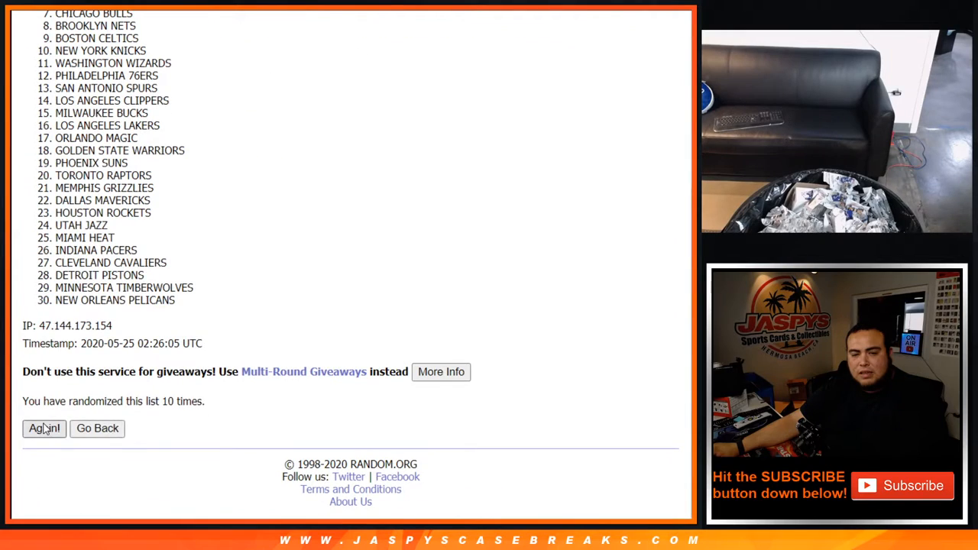
pyautogui.click(45, 429)
pyautogui.scroll(-2, 183, 410)
# Select the shuffled team list starting from the first team, CHARLOTTE HORNETS.
pyautogui.doubleClick(181, 436)
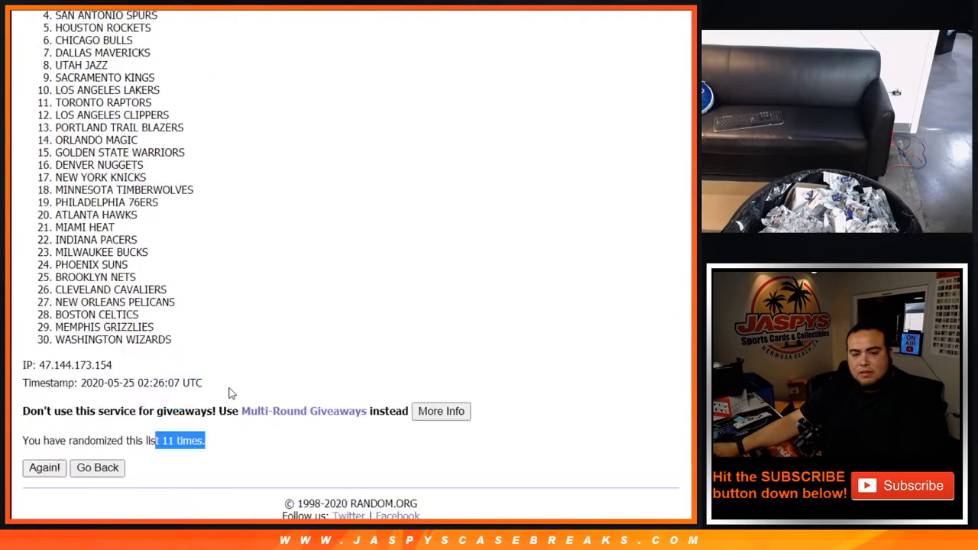
pyautogui.scroll(5, 229, 305)
pyautogui.doubleClick(107, 200)
pyautogui.moveTo(220, 196); pyautogui.dragTo(204, 373)
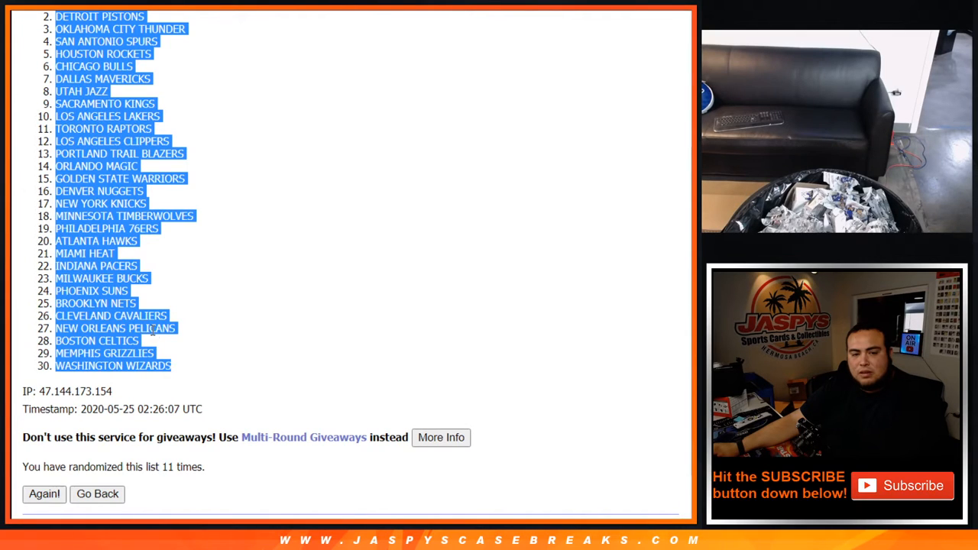
# Paste the randomized teams into column B beside the buyer names.
pyautogui.hotkey('ctrl', 'Tab')
pyautogui.click(141, 102)
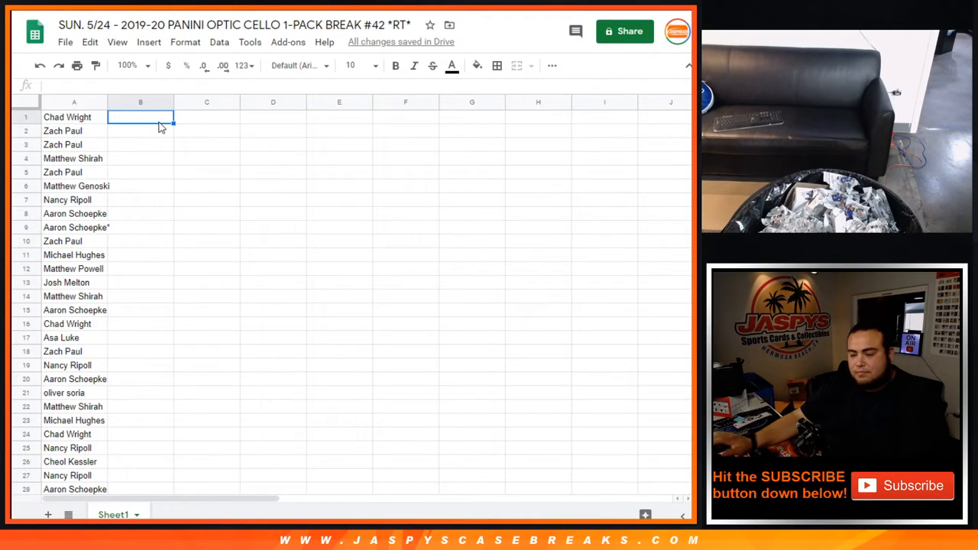
pyautogui.hotkey('ctrl', 'v')
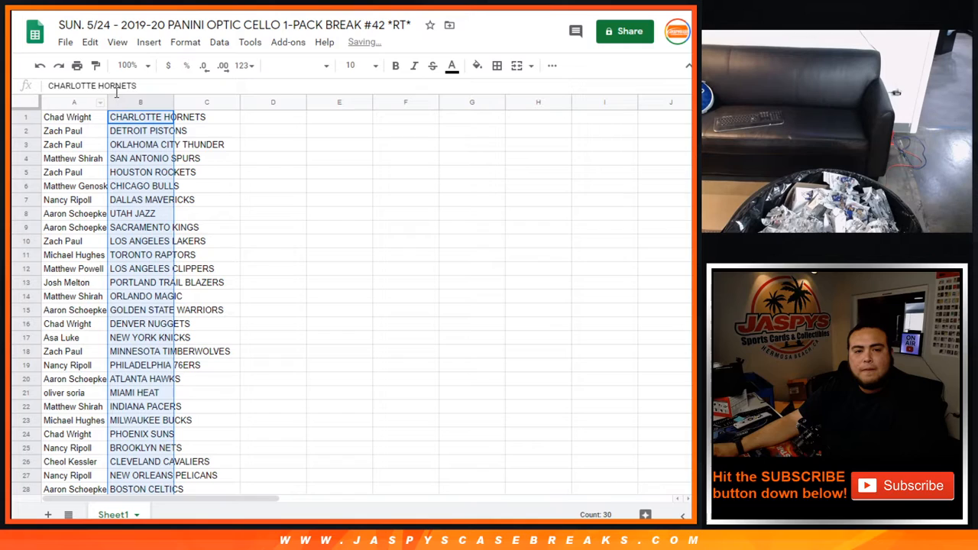
# Set the whole sheet's text to size 14 and auto-fit columns A and B.
pyautogui.click(28, 103)
pyautogui.click(358, 66)
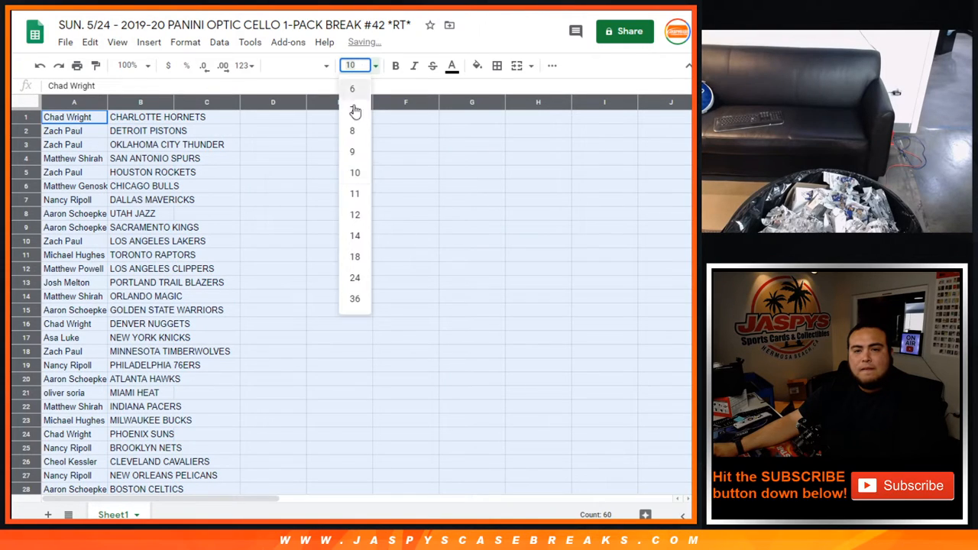
pyautogui.click(355, 215)
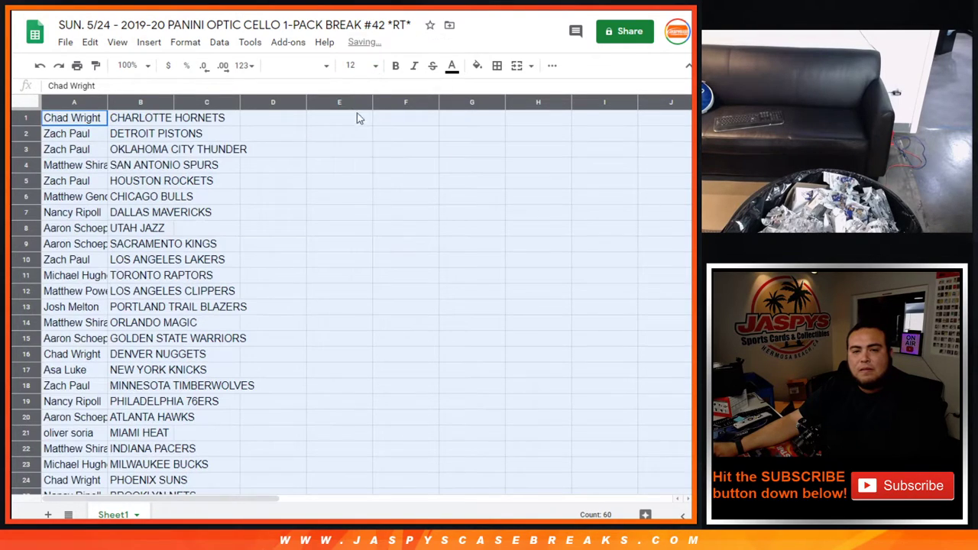
pyautogui.click(357, 65)
pyautogui.click(354, 235)
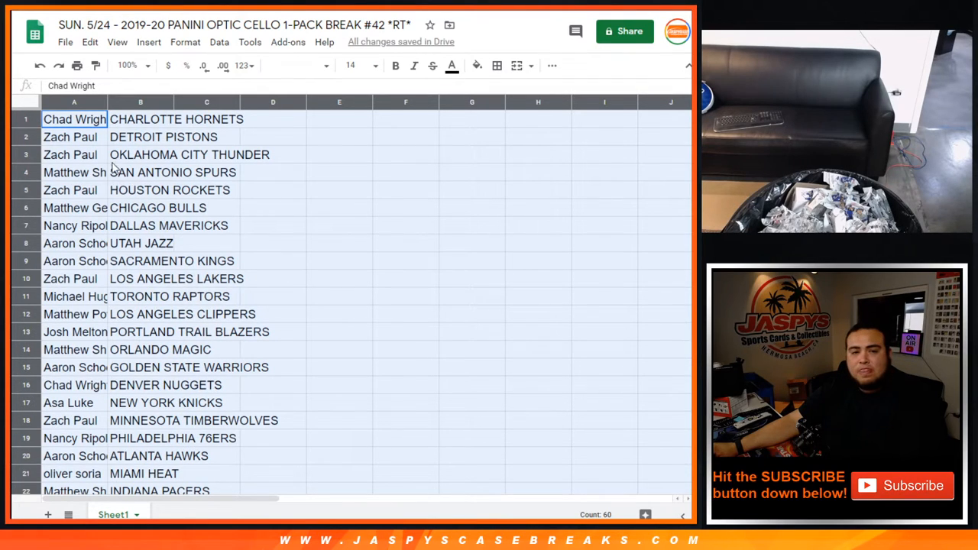
pyautogui.moveTo(107, 102); pyautogui.dragTo(106, 102)
pyautogui.doubleClick(107, 102)
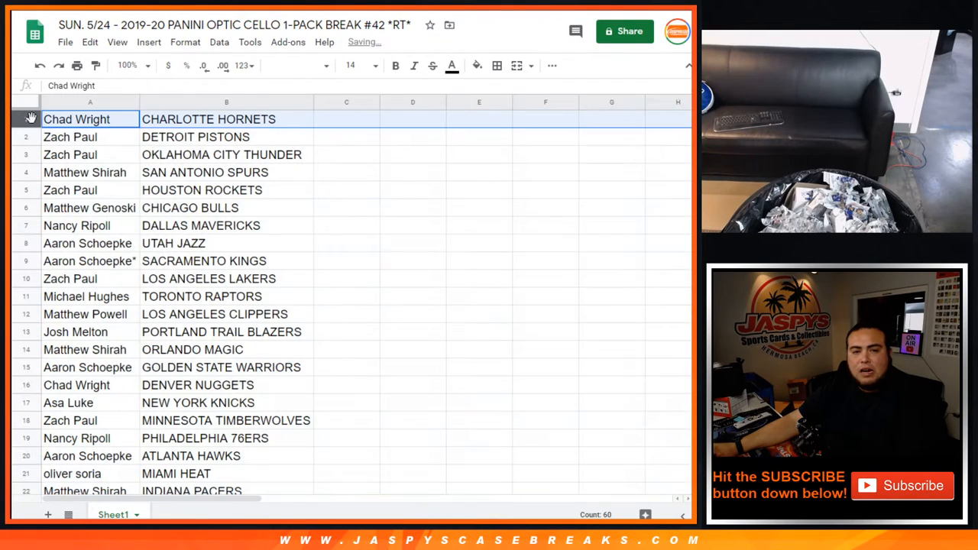
# Read through the buyer-team pairings row by row from row 2 to row 14.
pyautogui.click(26, 137)
pyautogui.click(26, 154)
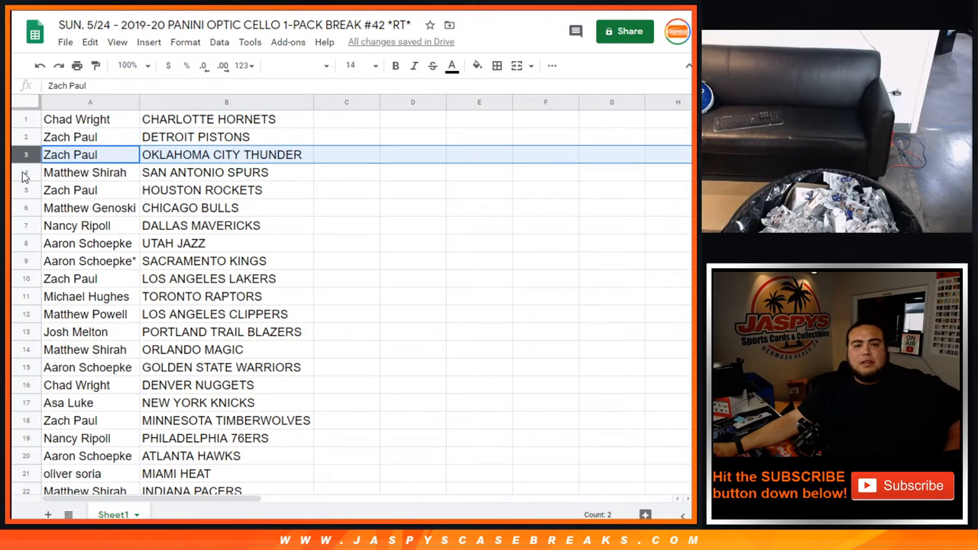
pyautogui.click(26, 171)
pyautogui.click(26, 190)
pyautogui.click(26, 207)
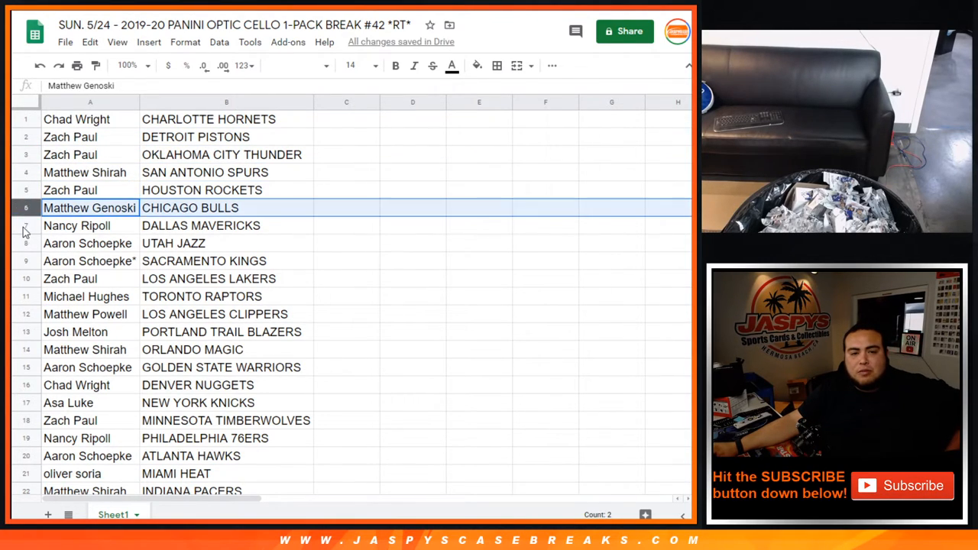
pyautogui.click(23, 225)
pyautogui.click(28, 242)
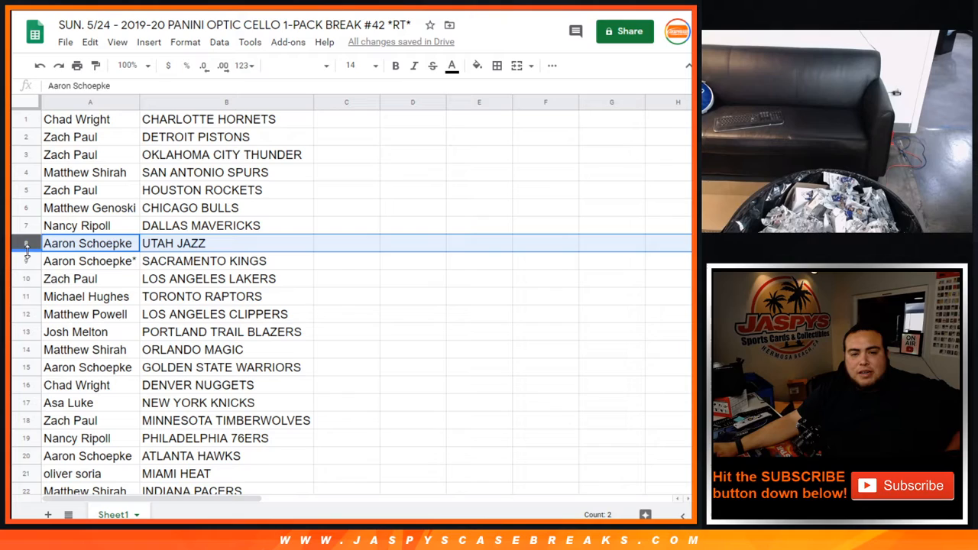
pyautogui.click(24, 261)
pyautogui.click(23, 279)
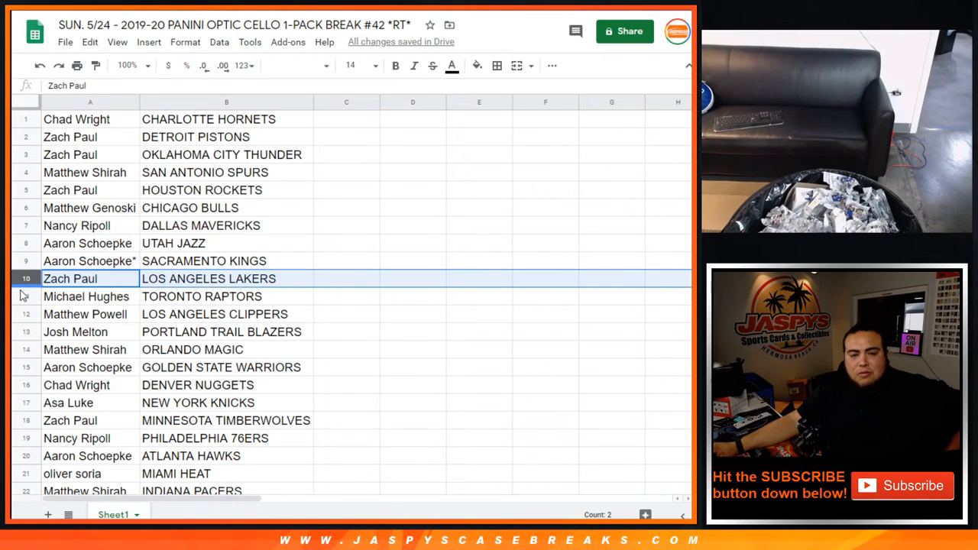
pyautogui.click(23, 296)
pyautogui.click(24, 314)
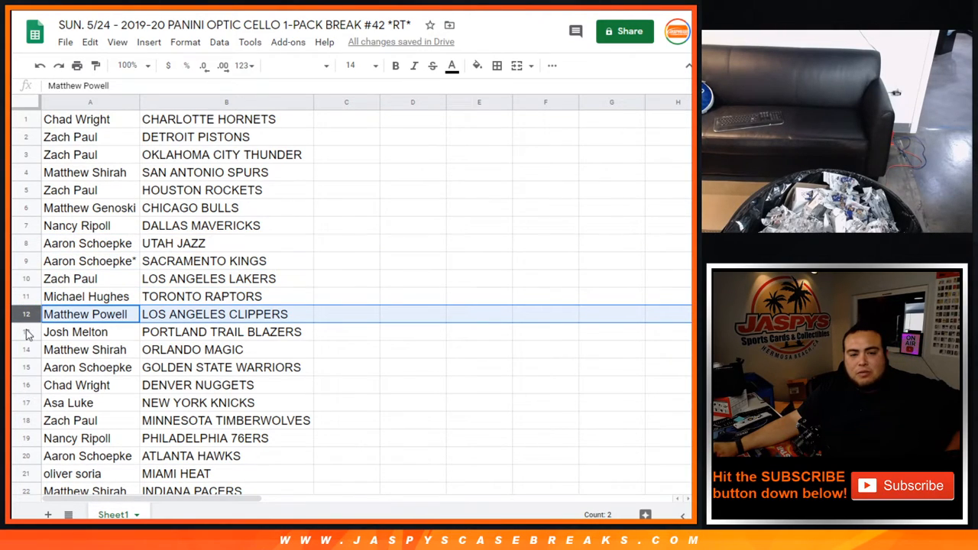
pyautogui.click(28, 333)
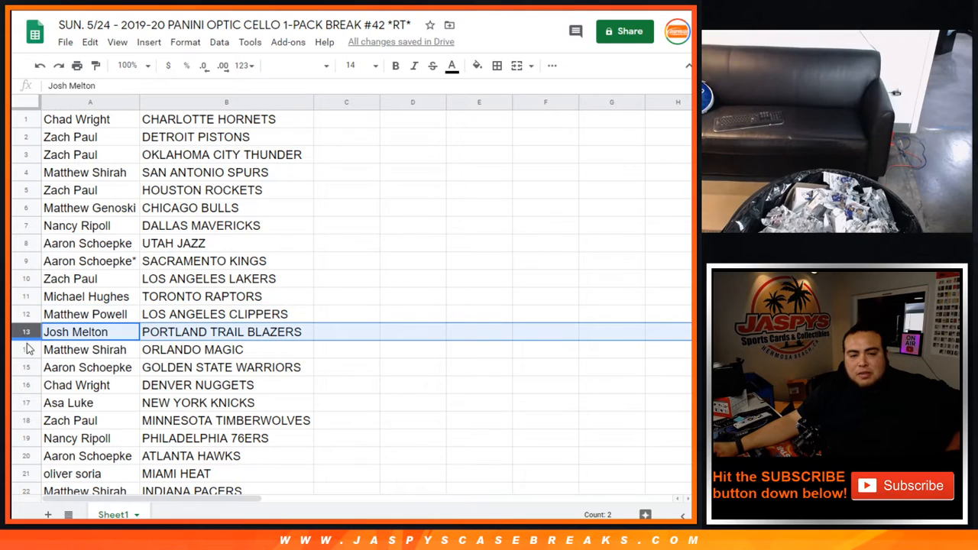
pyautogui.click(29, 349)
pyautogui.scroll(-4, 284, 265)
pyautogui.scroll(-4, 267, 260)
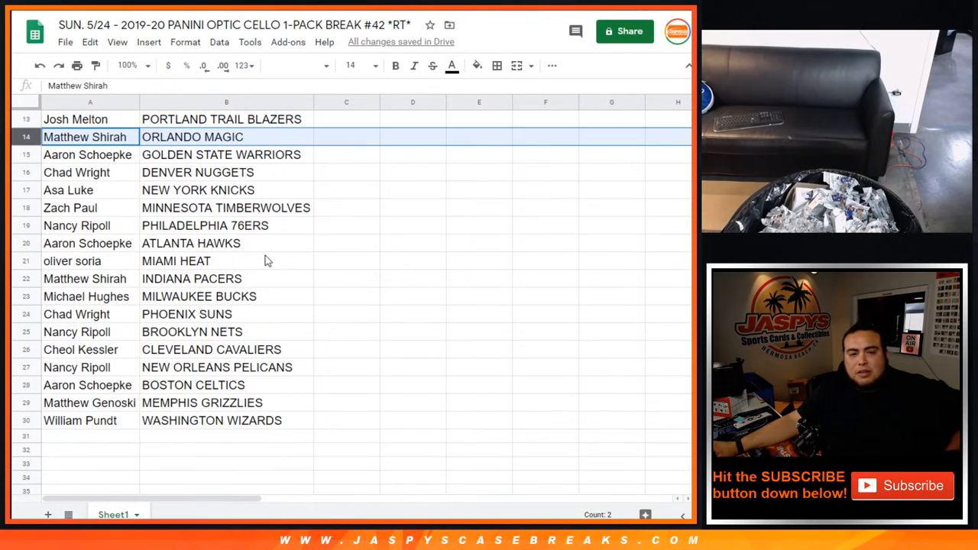
# Continue reading the pairings row by row from row 15 down to row 30.
pyautogui.click(29, 155)
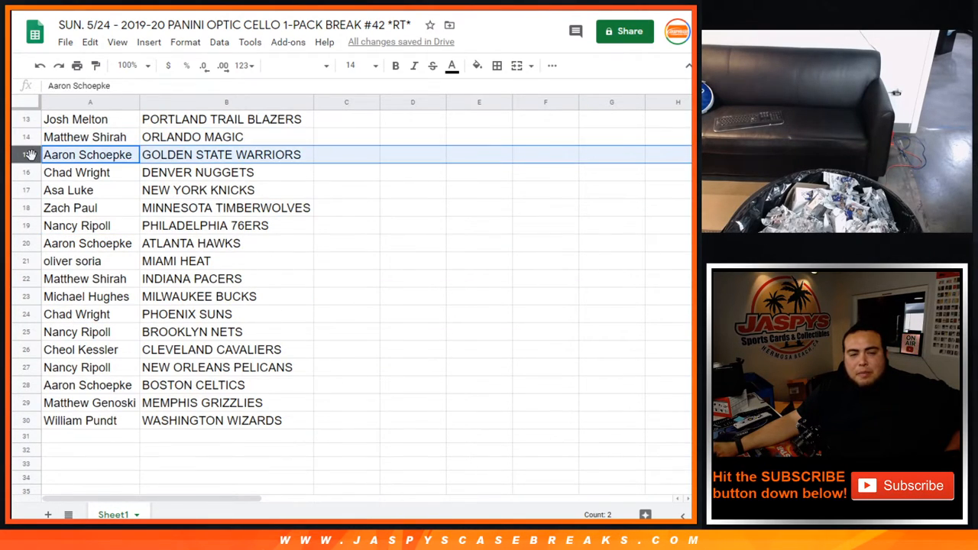
pyautogui.click(29, 172)
pyautogui.click(26, 191)
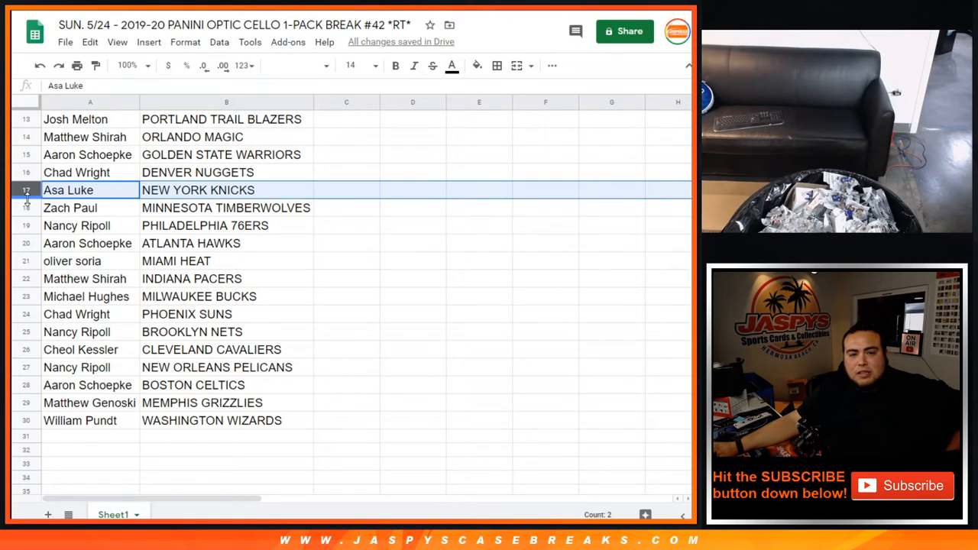
pyautogui.click(27, 208)
pyautogui.click(26, 225)
pyautogui.click(29, 243)
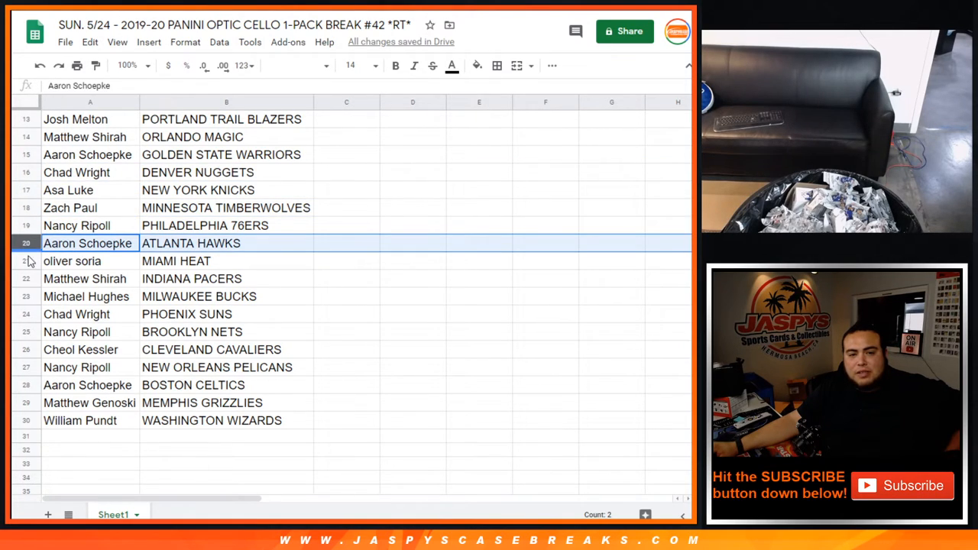
pyautogui.click(26, 261)
pyautogui.click(26, 279)
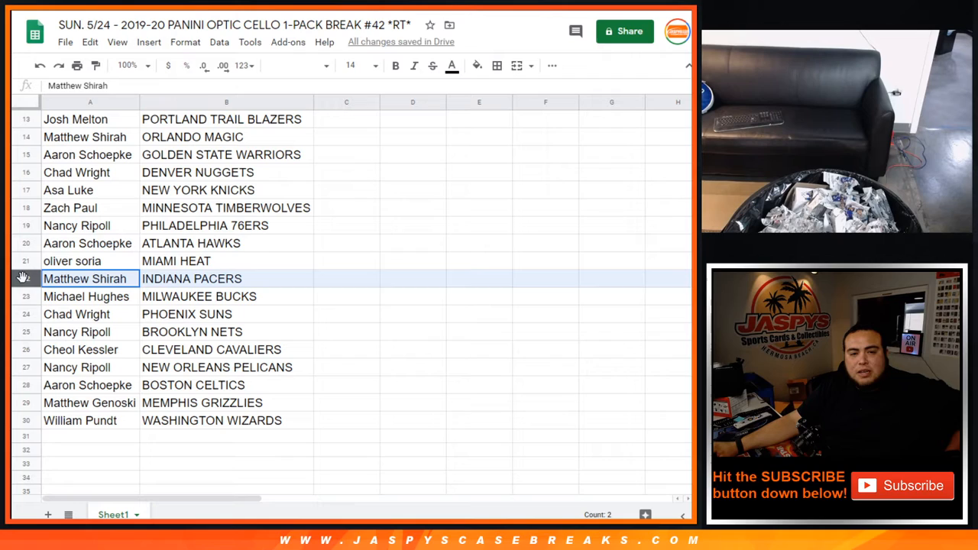
pyautogui.click(24, 296)
pyautogui.click(23, 315)
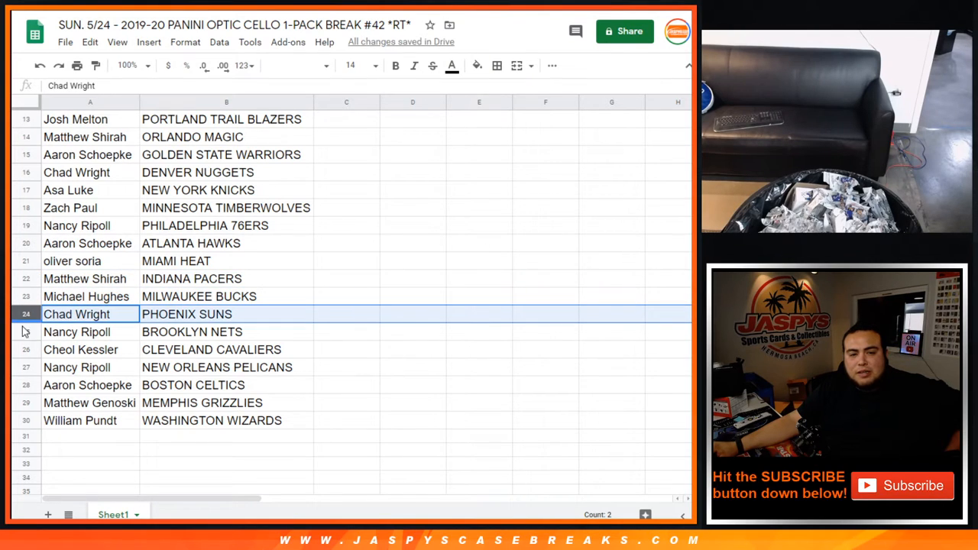
pyautogui.click(25, 332)
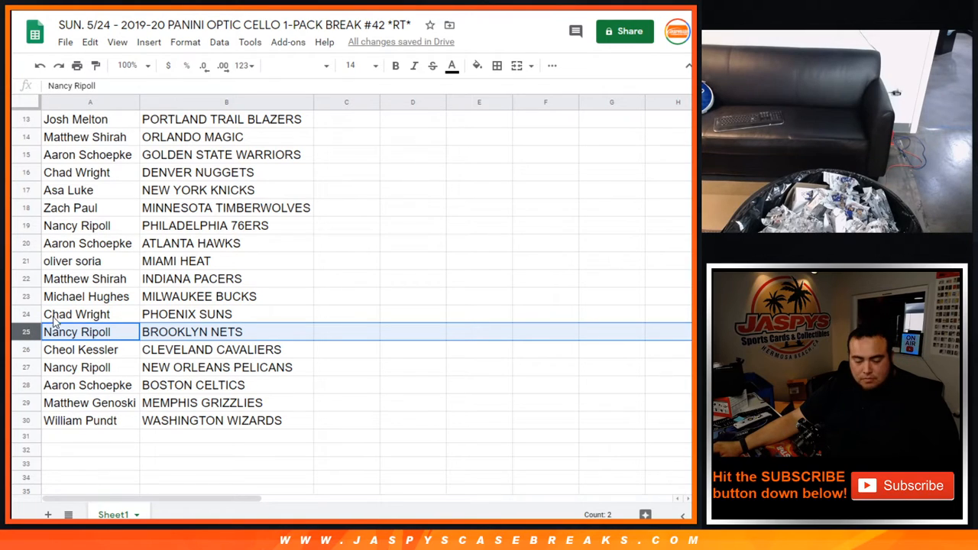
pyautogui.click(27, 350)
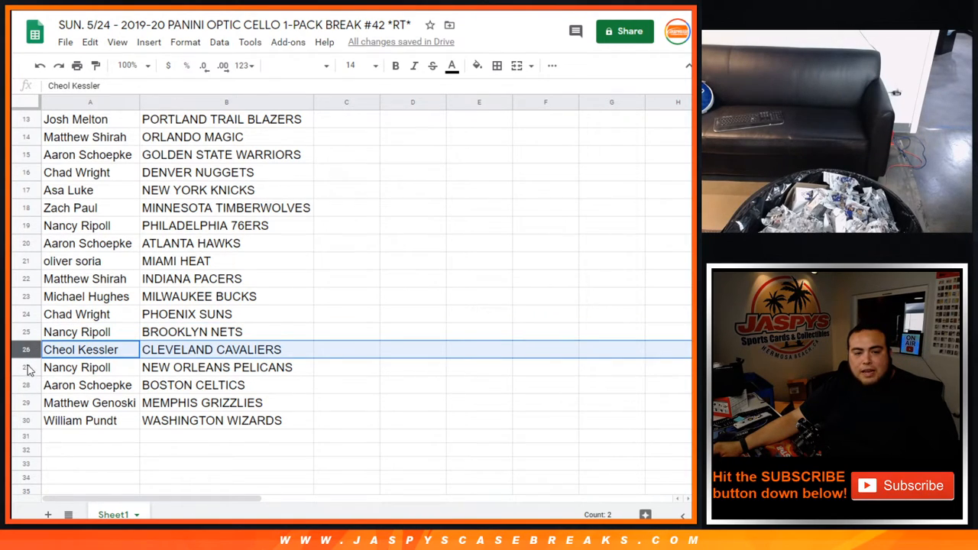
pyautogui.click(27, 369)
pyautogui.click(27, 387)
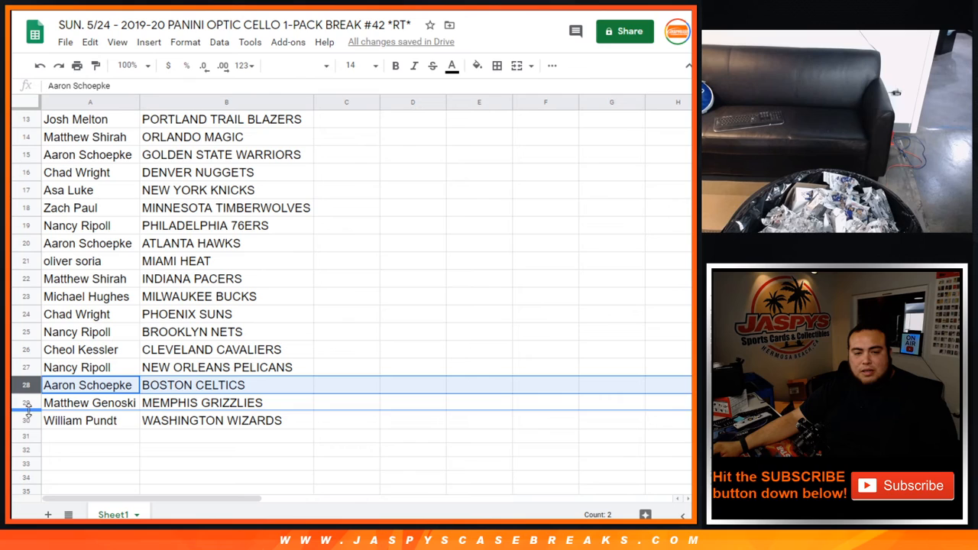
pyautogui.click(28, 404)
pyautogui.click(27, 421)
pyautogui.scroll(5, 221, 369)
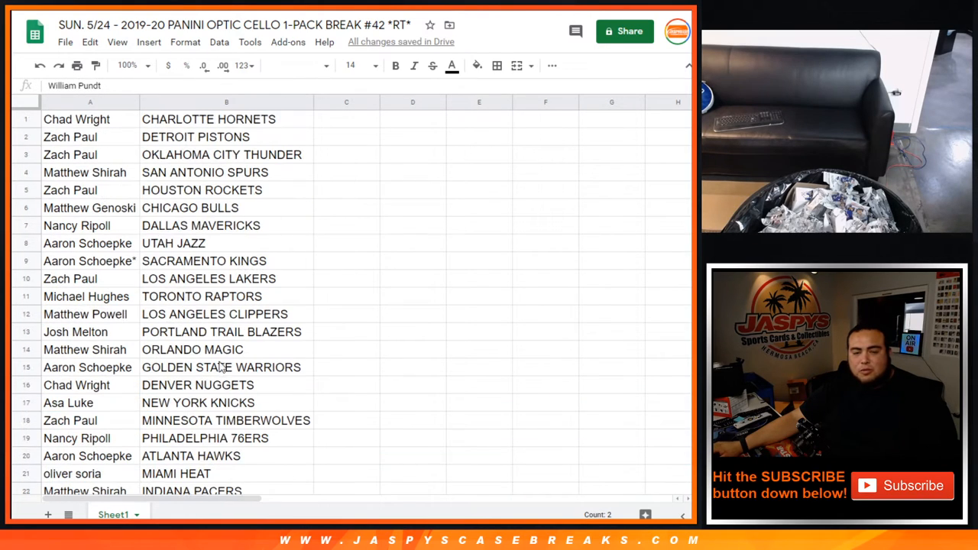
# Sort the sheet A→Z by team, add all borders and center-align the entries.
pyautogui.click(309, 104)
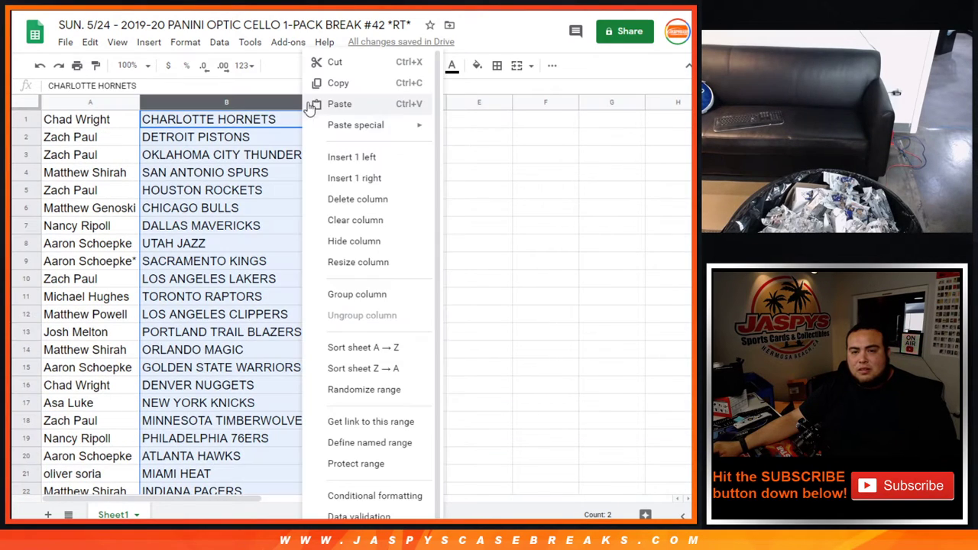
pyautogui.click(359, 344)
pyautogui.moveTo(84, 122); pyautogui.dragTo(230, 336)
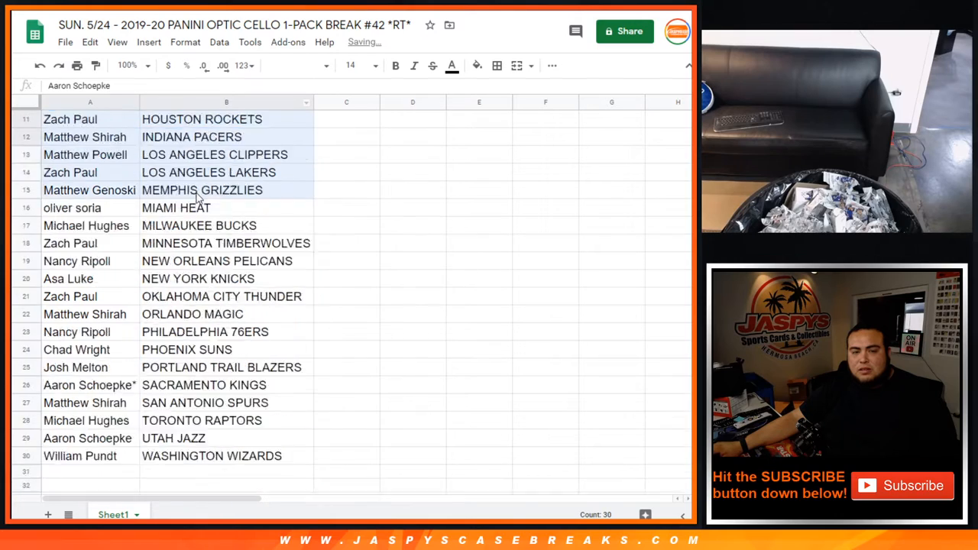
pyautogui.click(498, 65)
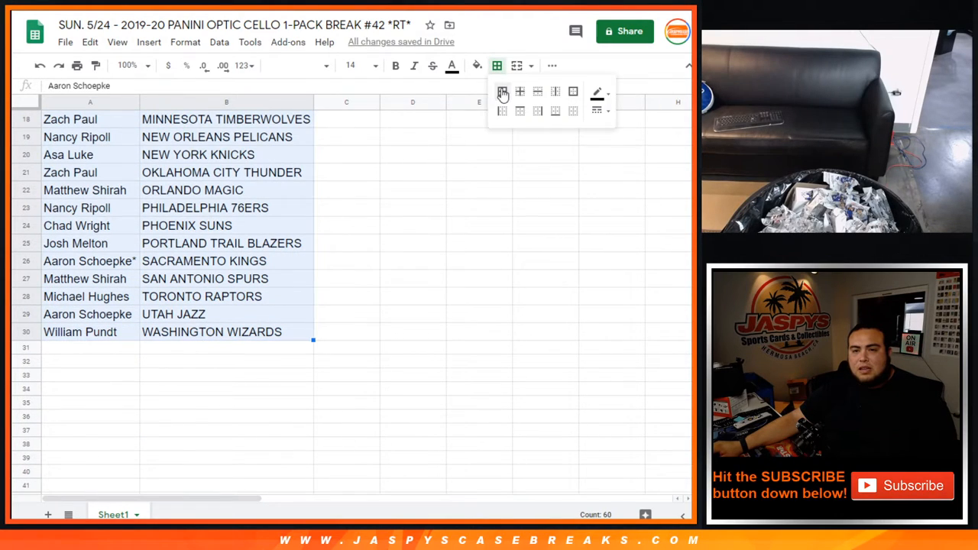
pyautogui.click(503, 93)
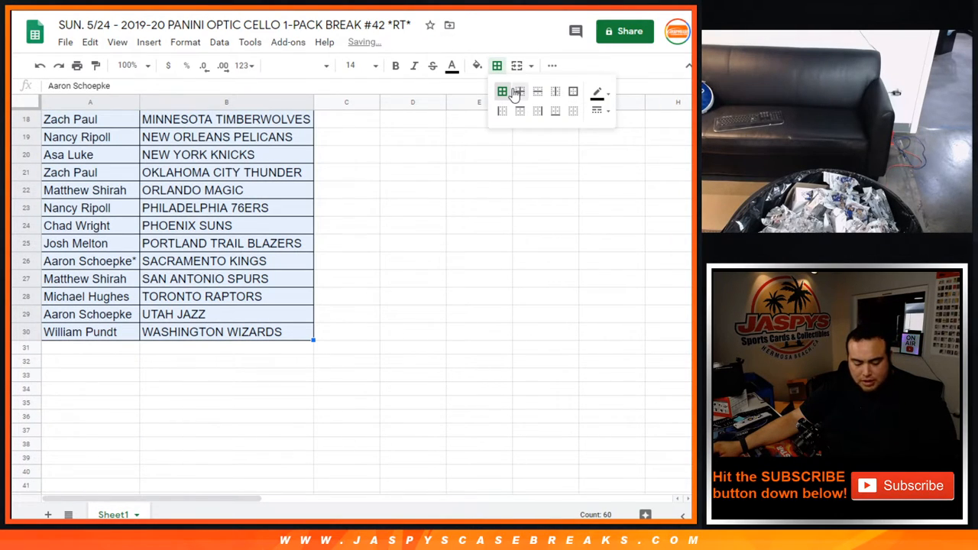
pyautogui.click(551, 66)
pyautogui.click(356, 90)
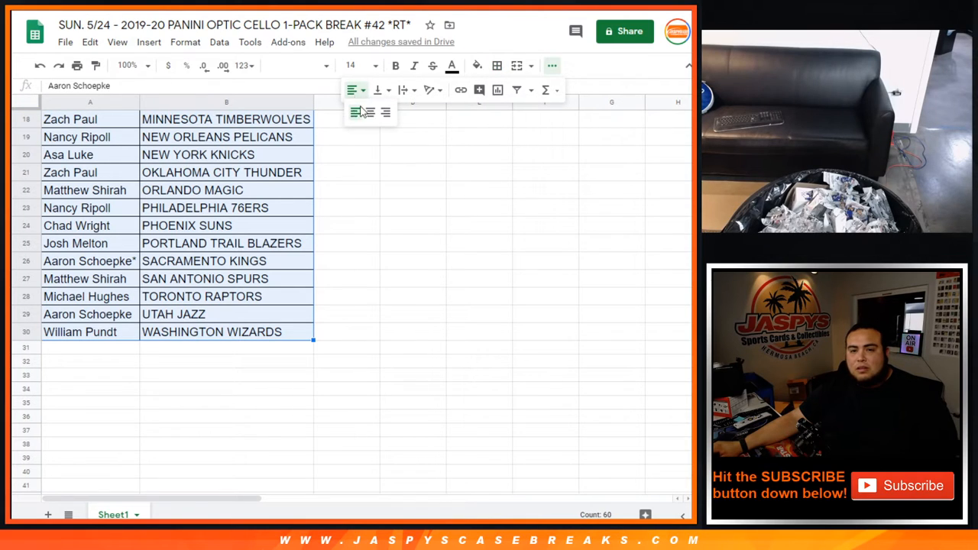
pyautogui.click(370, 114)
pyautogui.scroll(5, 230, 229)
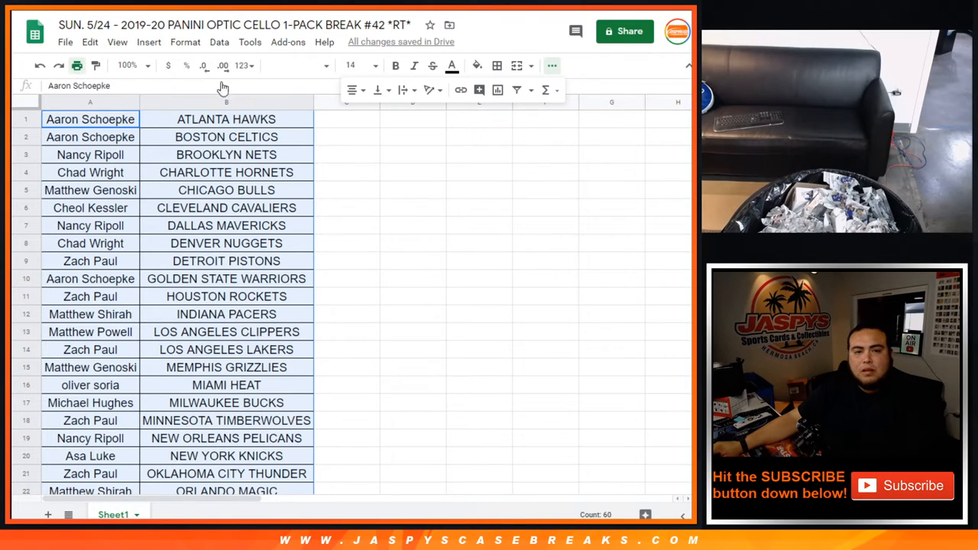
# Print the break sheet with the workbook title as page header.
pyautogui.hotkey('ctrl', 'p')
pyautogui.click(565, 352)
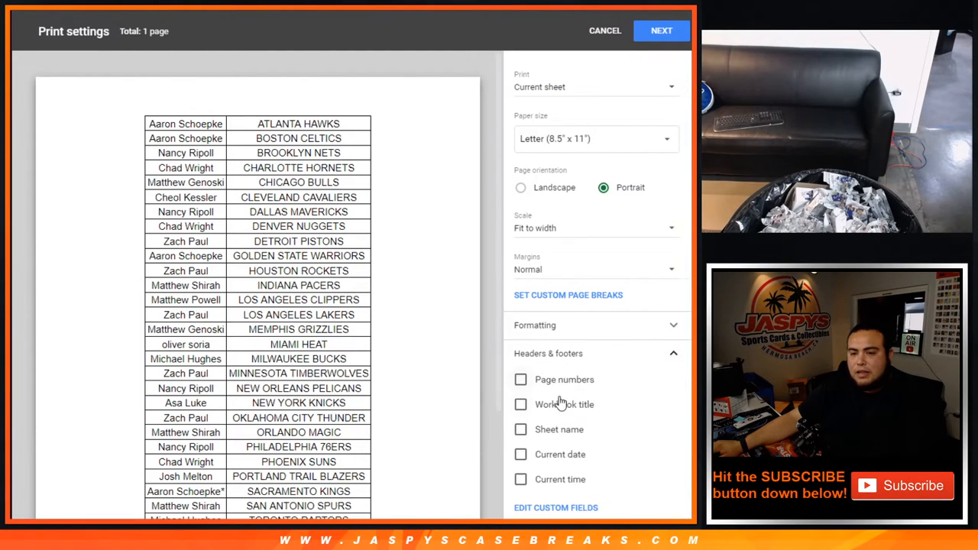
pyautogui.click(561, 404)
pyautogui.click(658, 31)
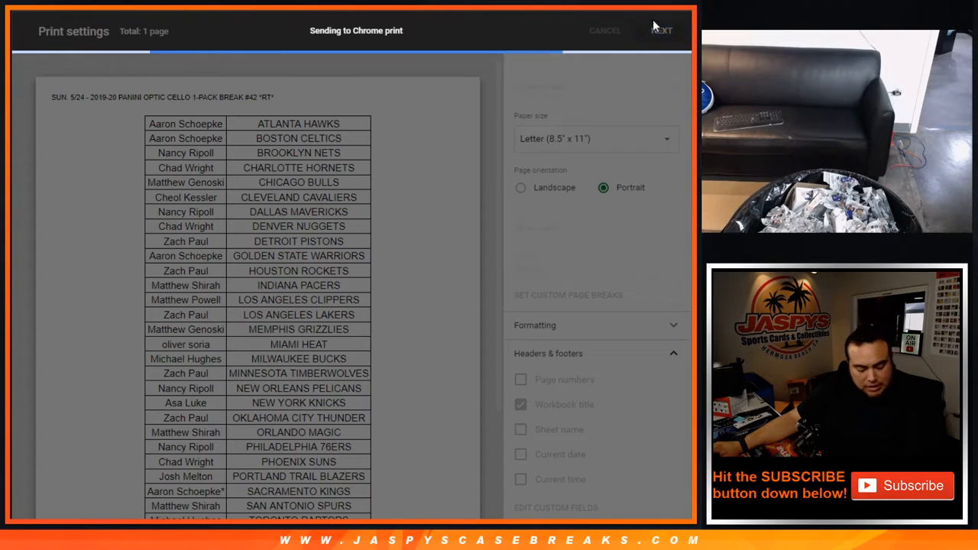
pyautogui.press('Return')
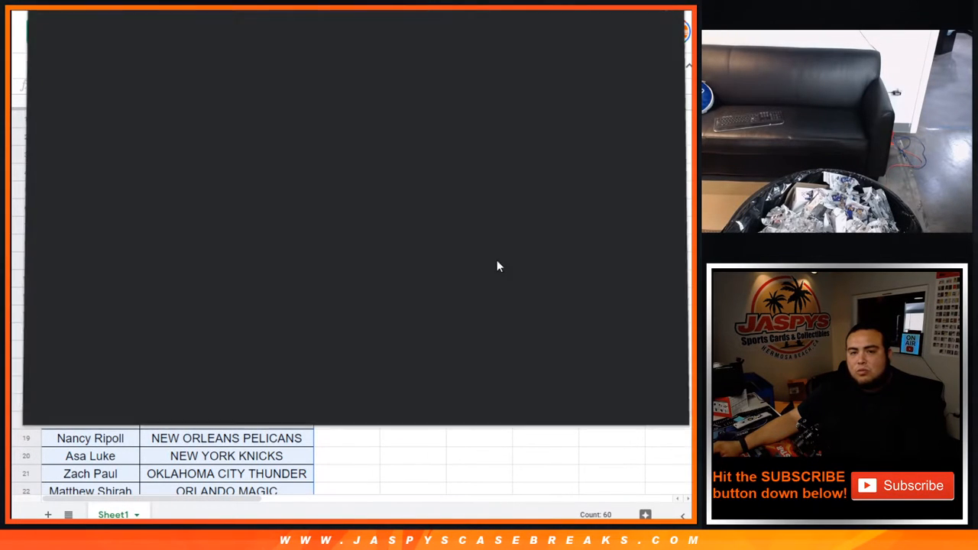
pyautogui.hotkey('ctrl', 'Tab')
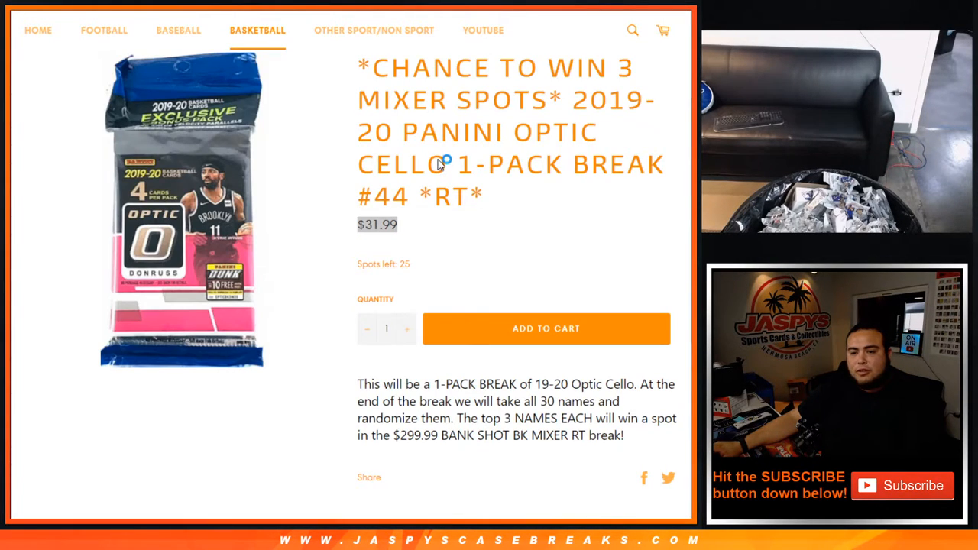
pyautogui.scroll(-4, 426, 148)
# Switch through the dice roller to the list randomizer with the buyers' names.
pyautogui.hotkey('ctrl', 'Tab')
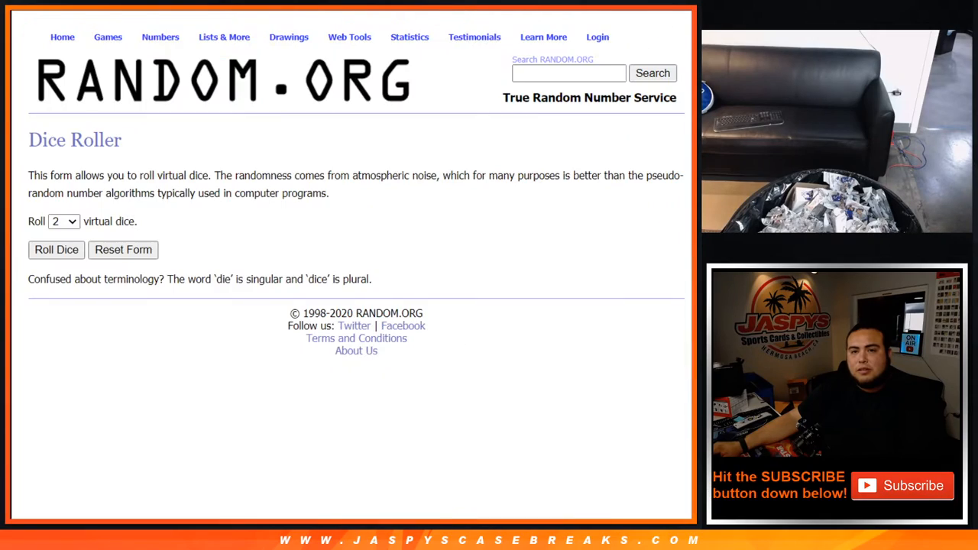
pyautogui.hotkey('ctrl', 'Tab')
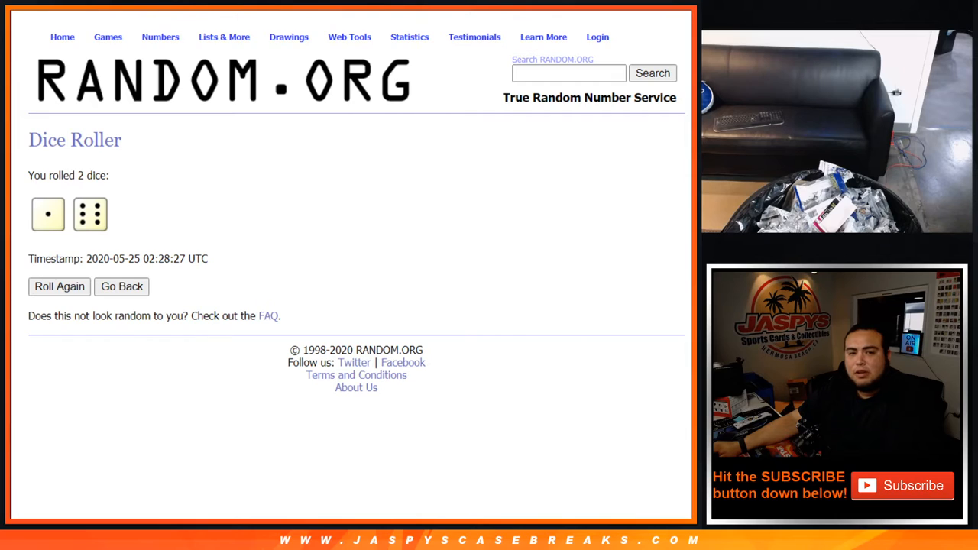
# Randomize the buyer list seven times to match the dice total, checking the roll.
pyautogui.click(56, 428)
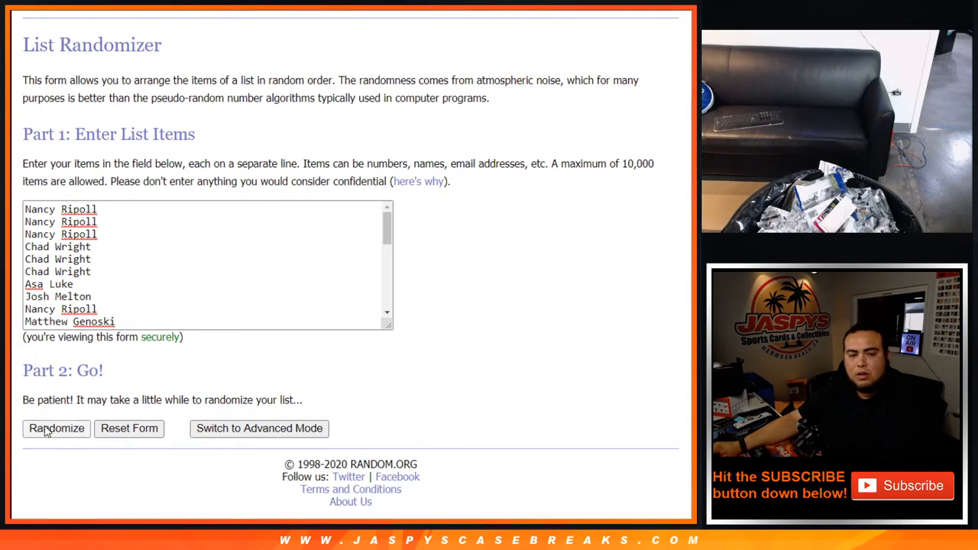
pyautogui.scroll(-10, 46, 431)
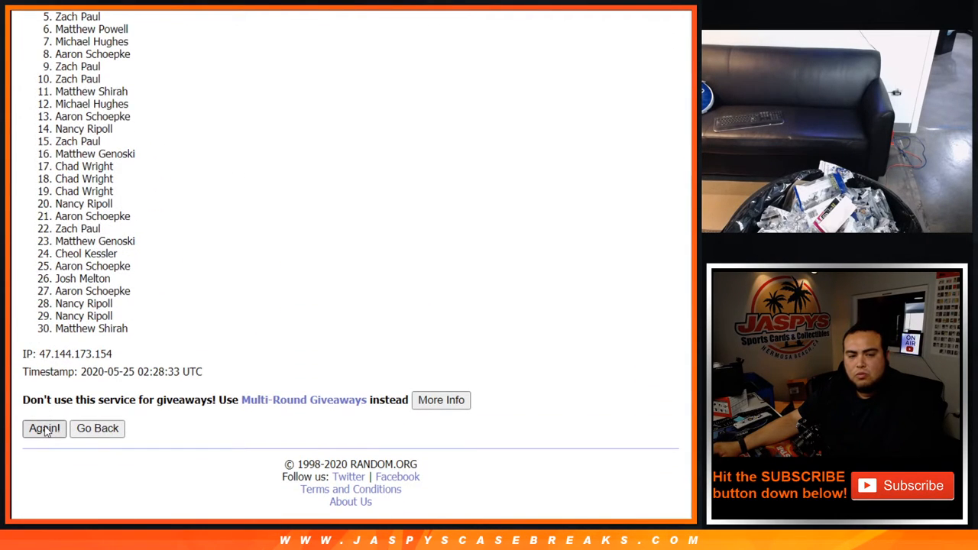
pyautogui.click(45, 428)
pyautogui.scroll(-10, 44, 428)
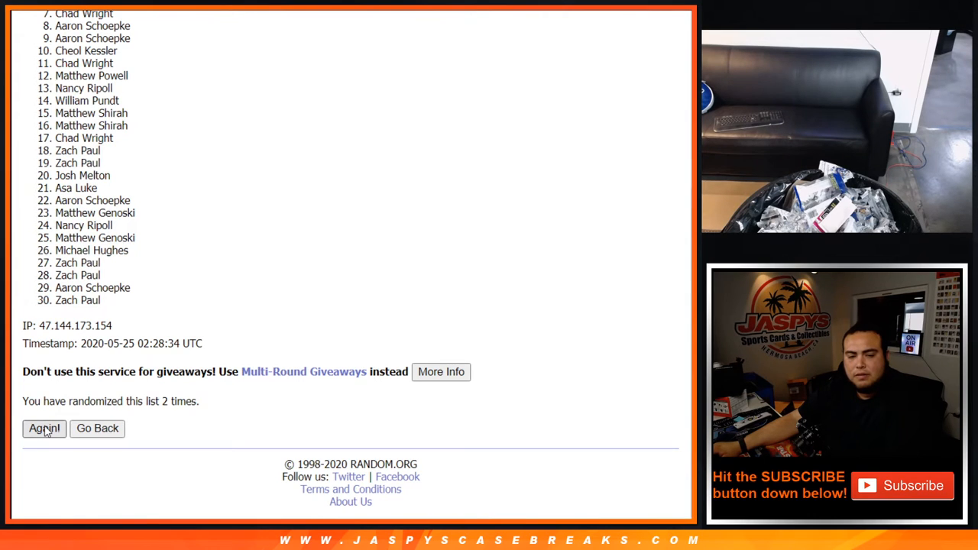
pyautogui.click(45, 428)
pyautogui.scroll(-10, 46, 424)
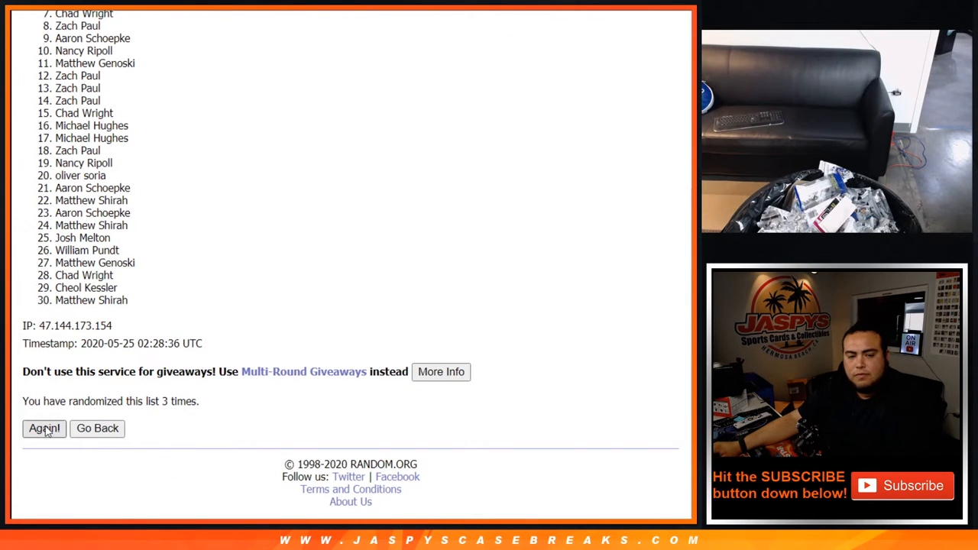
pyautogui.click(45, 428)
pyautogui.scroll(-10, 46, 432)
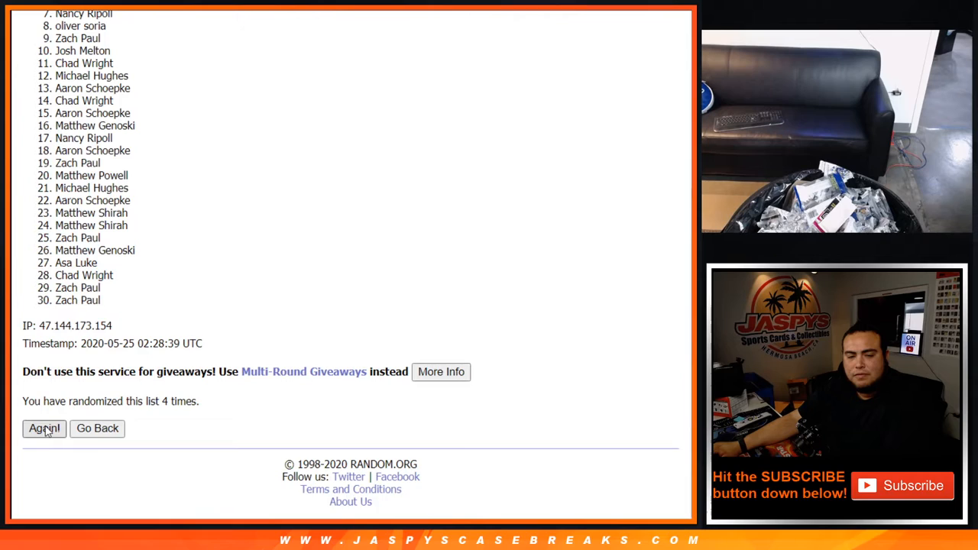
pyautogui.click(44, 428)
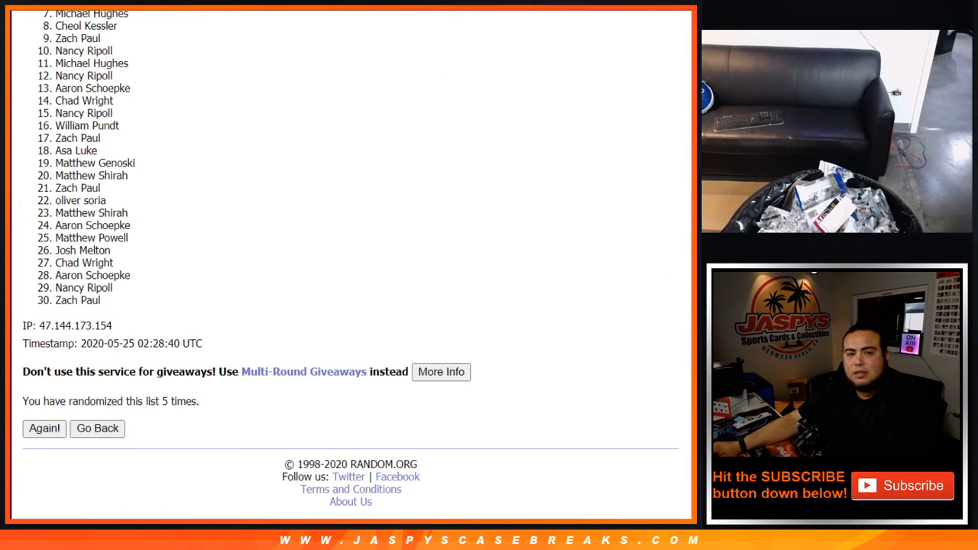
pyautogui.click(45, 428)
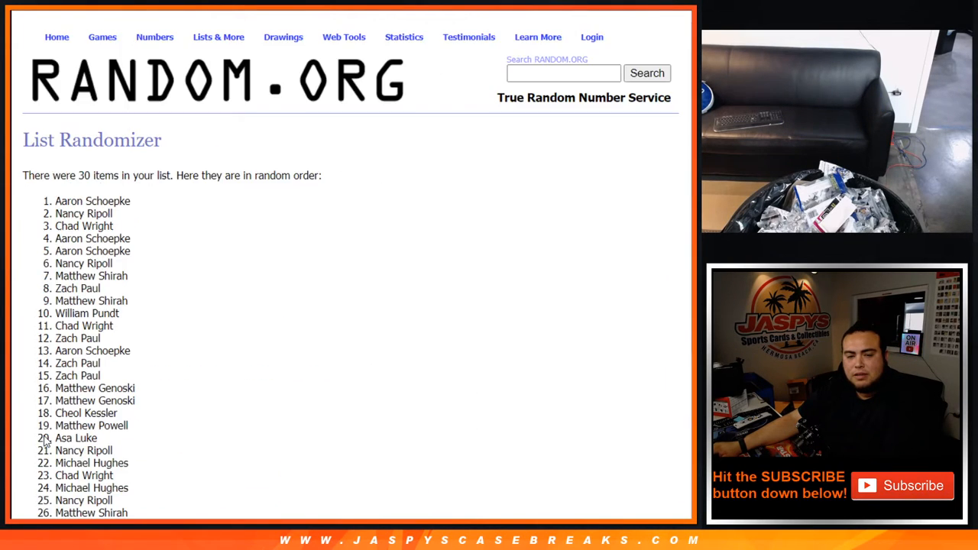
pyautogui.scroll(-10, 46, 437)
pyautogui.press('Return')
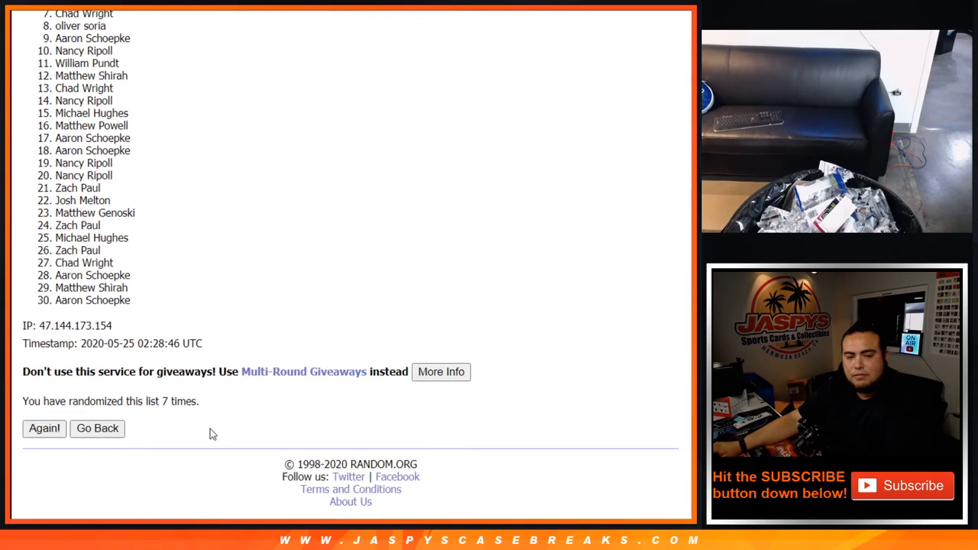
pyautogui.hotkey('ctrl', 'Tab')
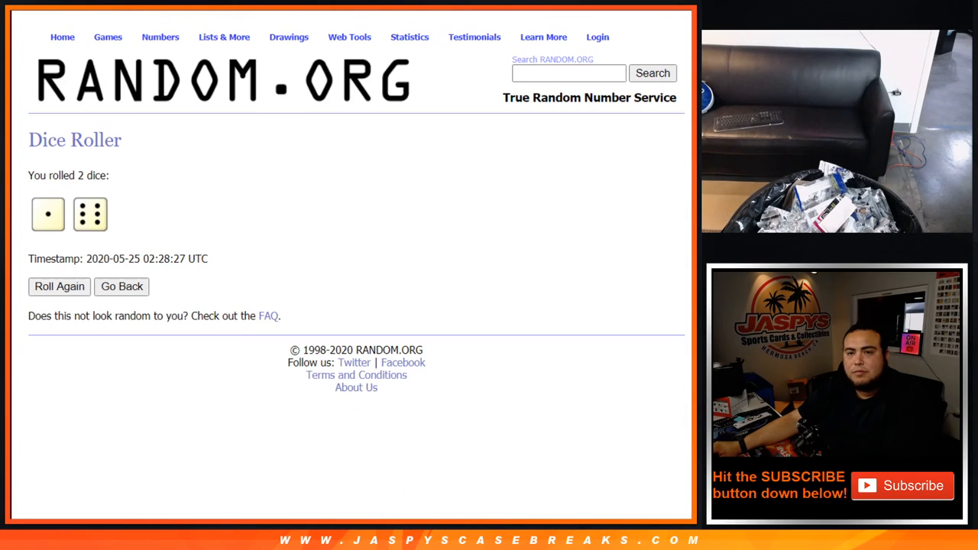
pyautogui.hotkey('ctrl', 'Tab')
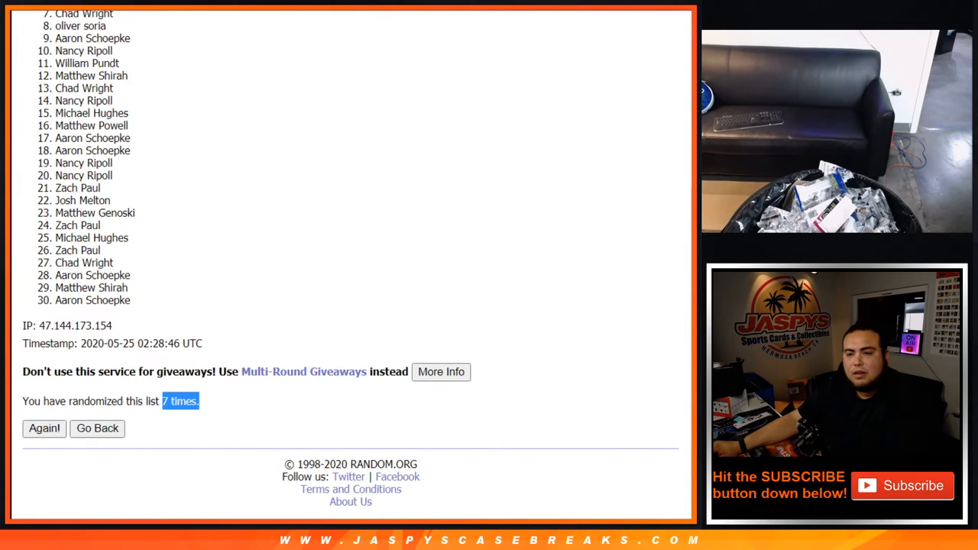
pyautogui.scroll(3, 687, 246)
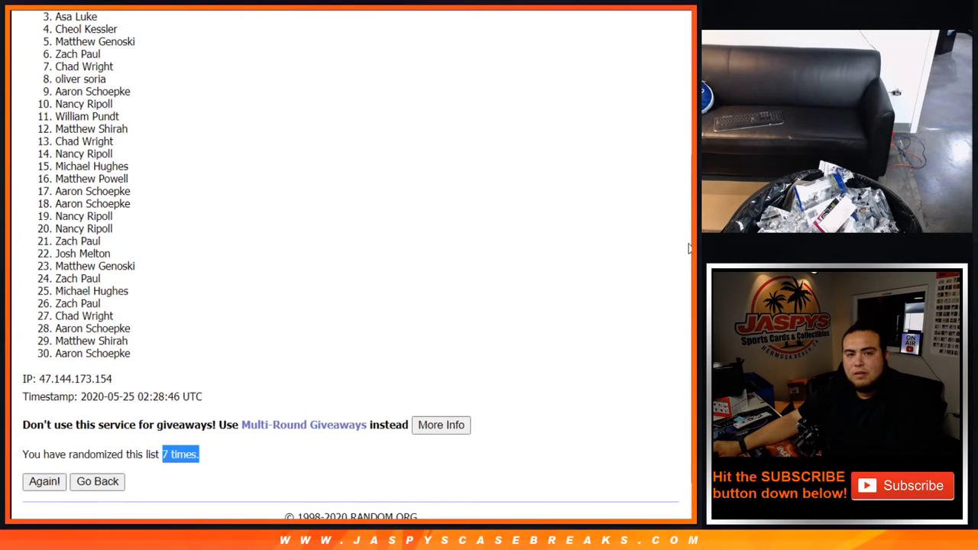
pyautogui.scroll(2, 687, 247)
pyautogui.scroll(2, 685, 229)
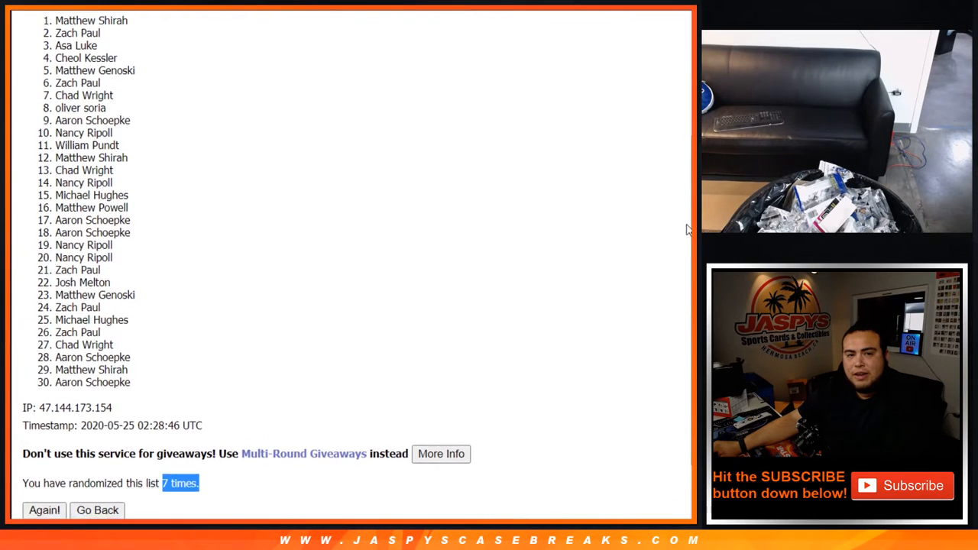
pyautogui.scroll(1, 686, 230)
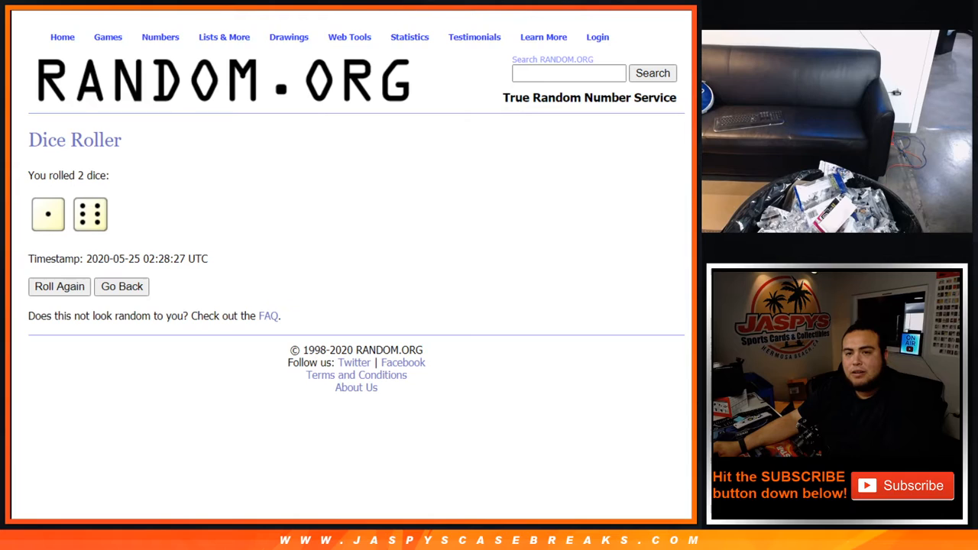